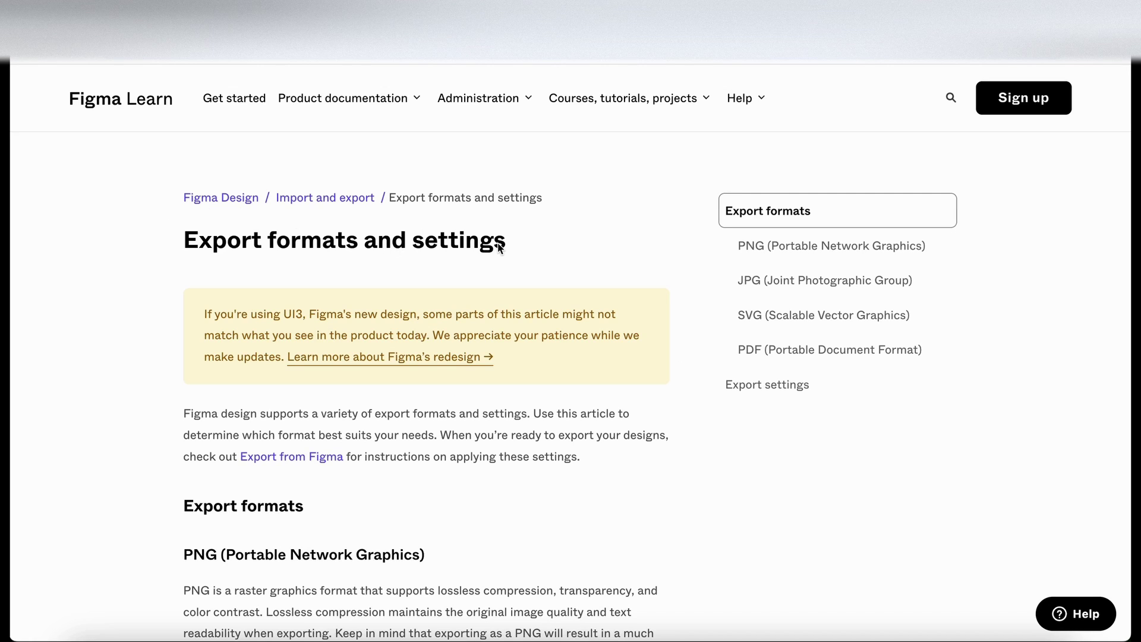
Jump from Export settings down to the Image quality section on JPG and PDF quality
click(777, 385)
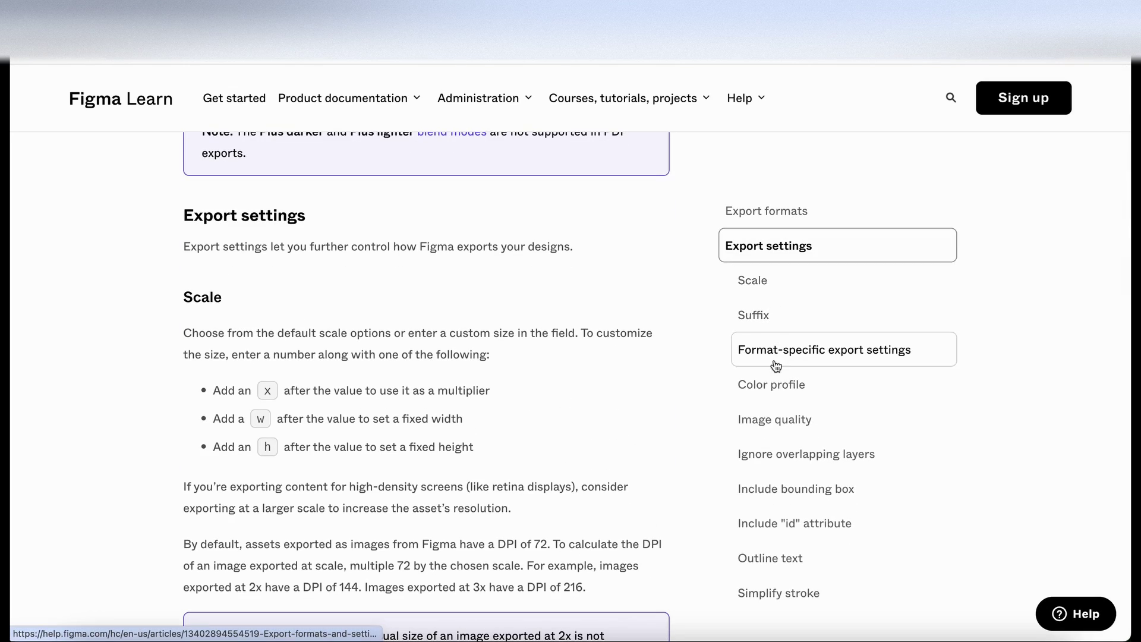
click(769, 418)
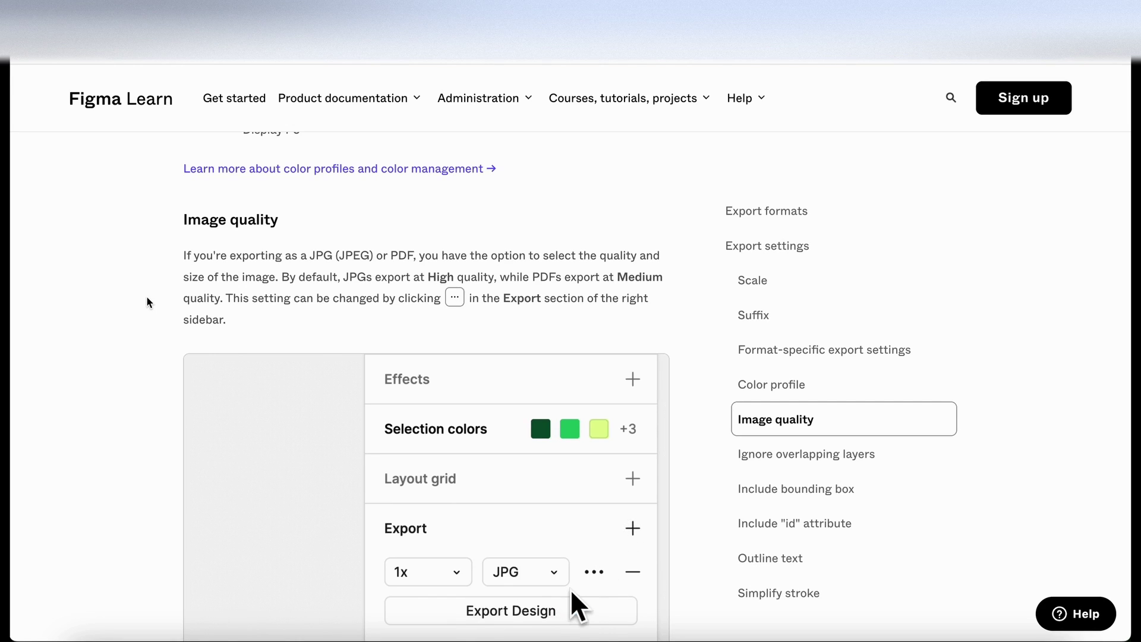
scroll(146, 297, down, 2)
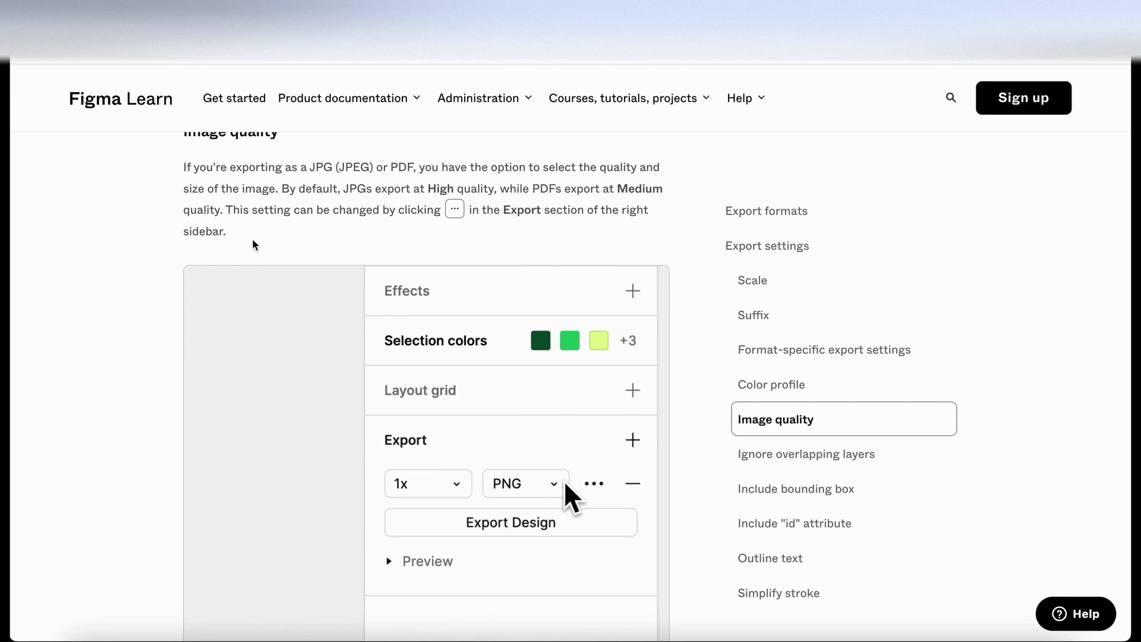
scroll(148, 250, down, 1)
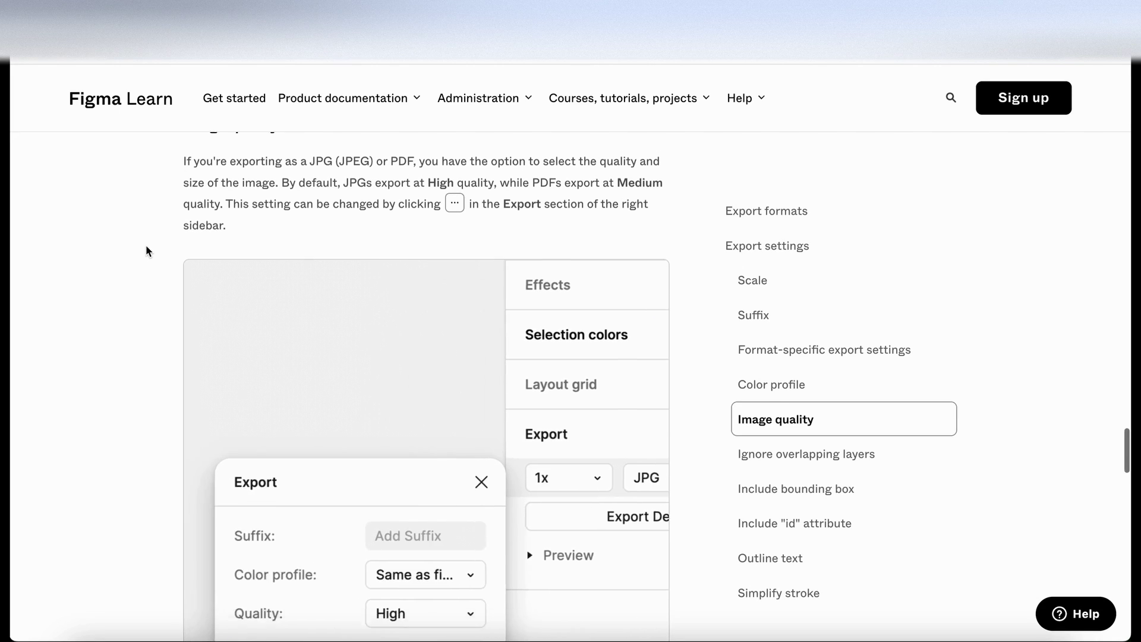
scroll(147, 250, down, 3)
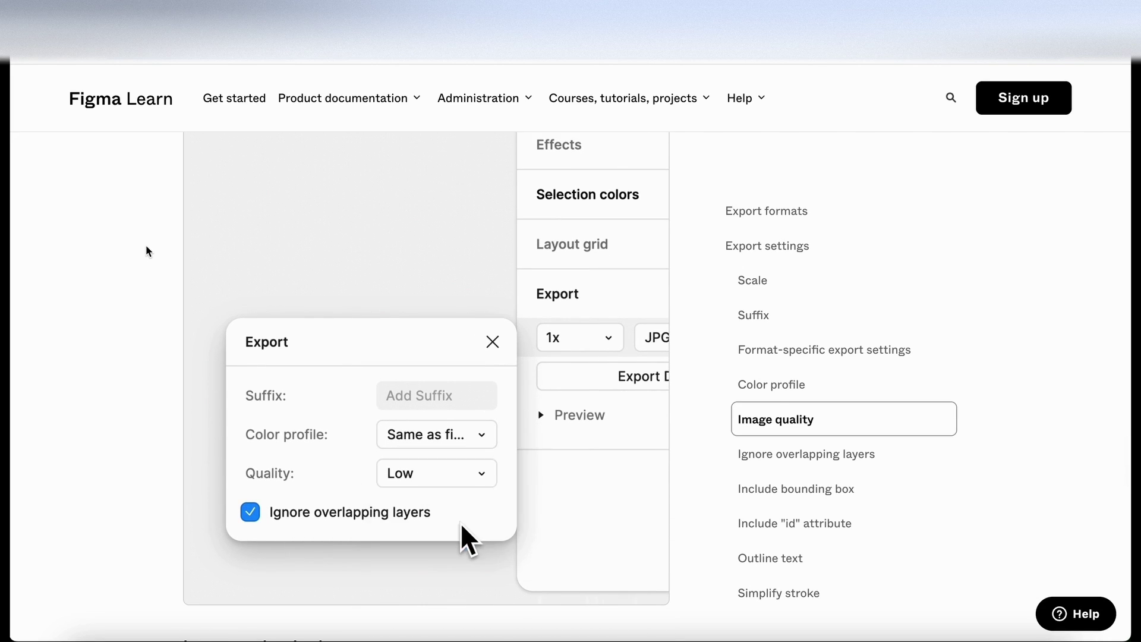
scroll(148, 250, up, 1)
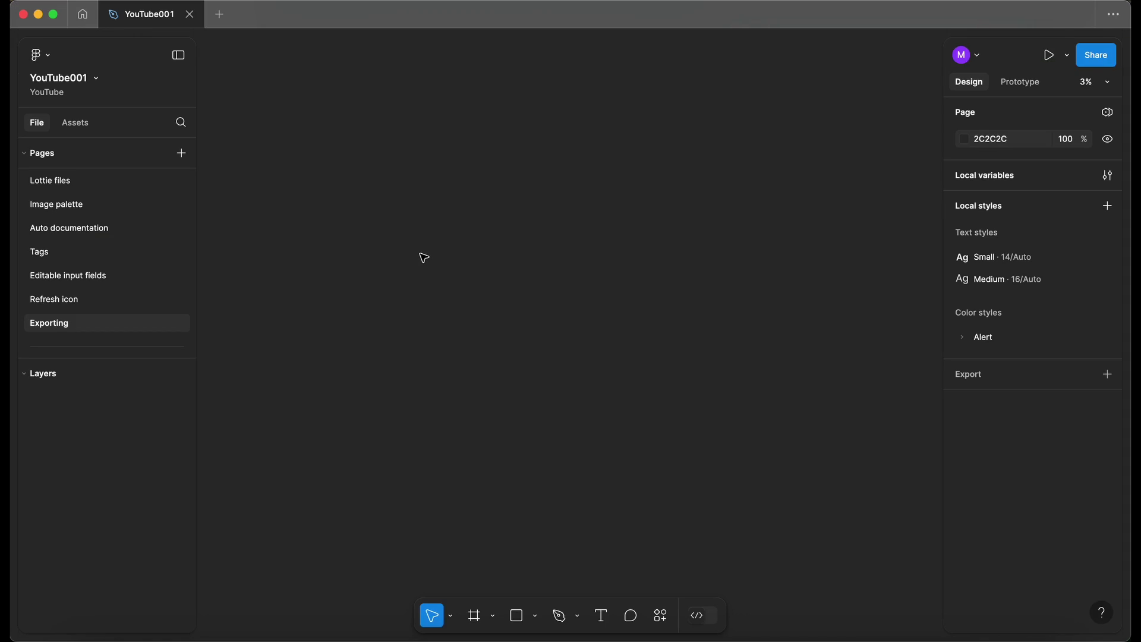
Launch the Pexels plugin and search for 'landscape' photos
click(662, 621)
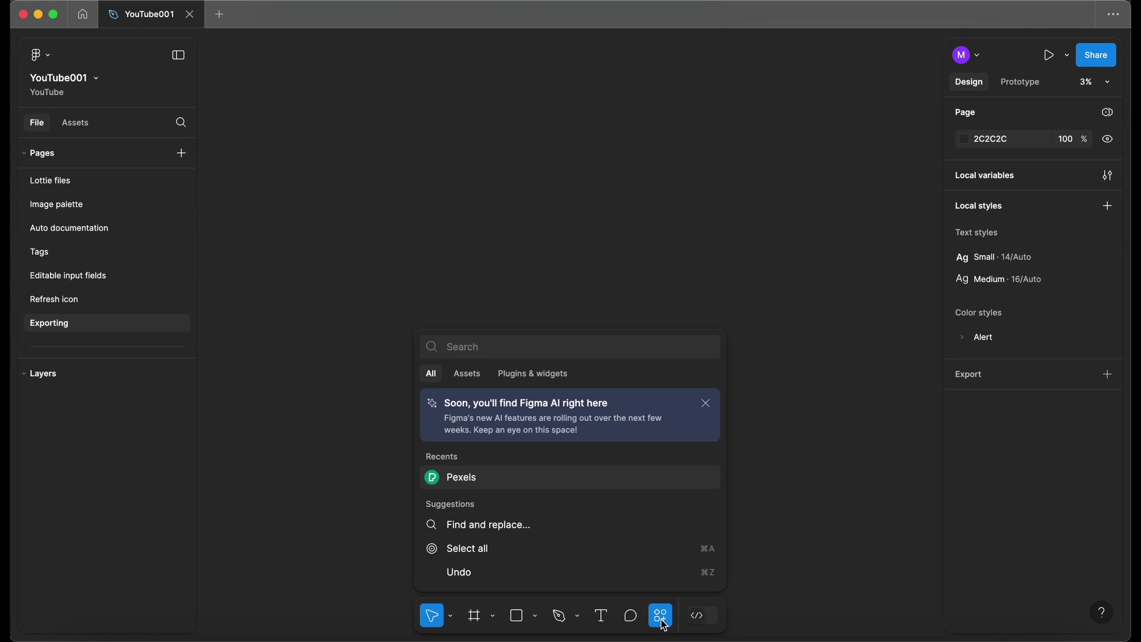
click(542, 379)
click(478, 402)
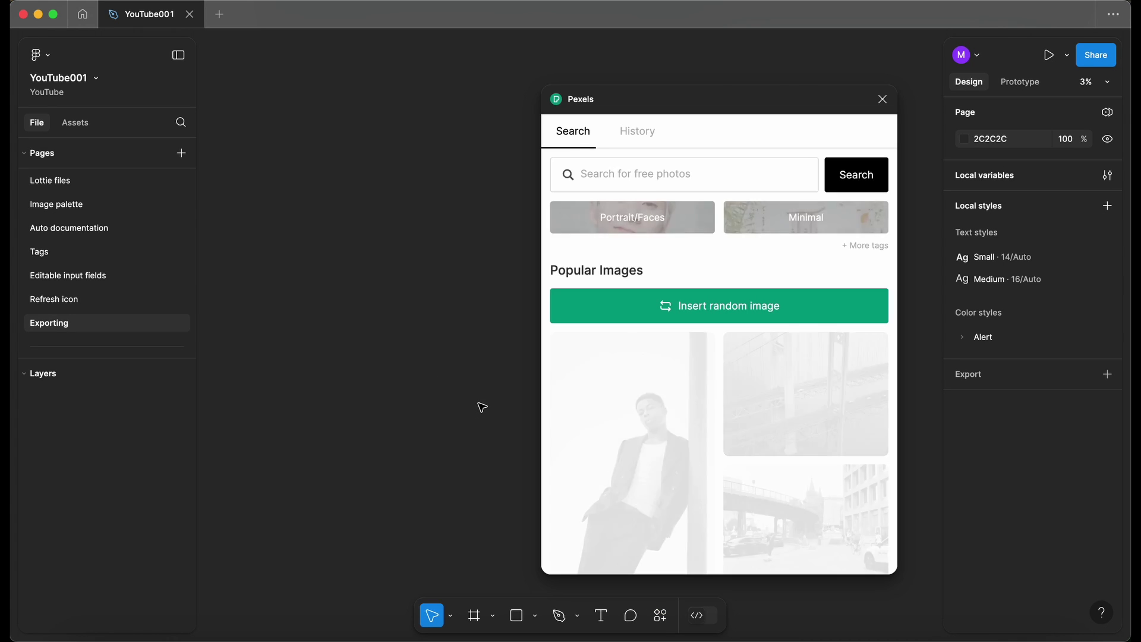
click(624, 160)
text(la)
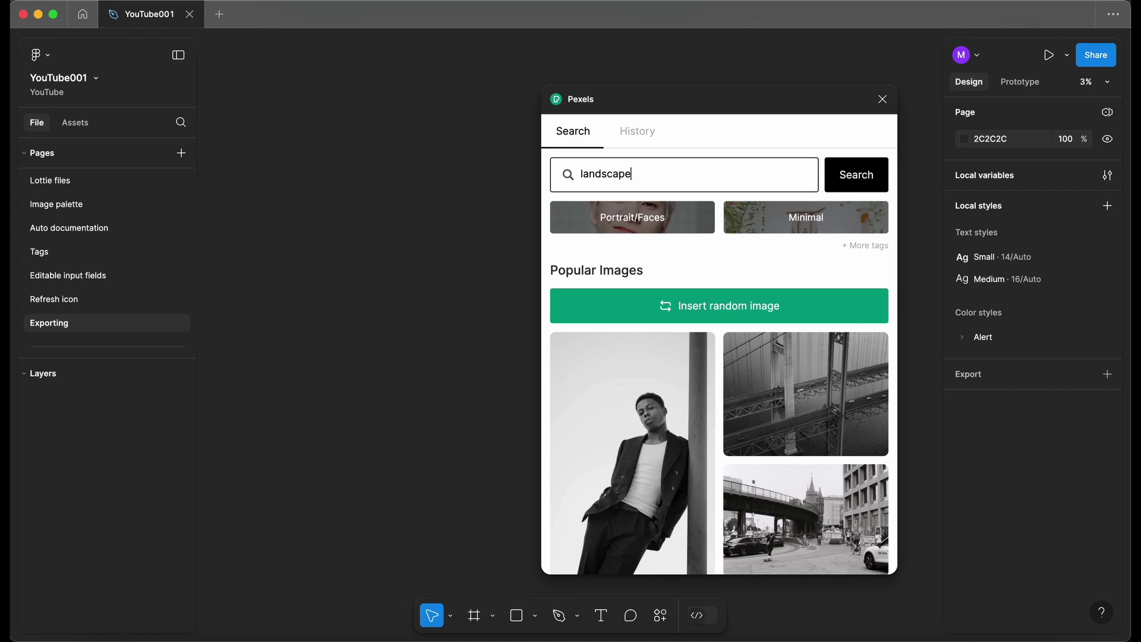
text(ndscape)
key(Return)
Insert the mountain lake and terraced fields photos onto the canvas
mouse_move(640, 371)
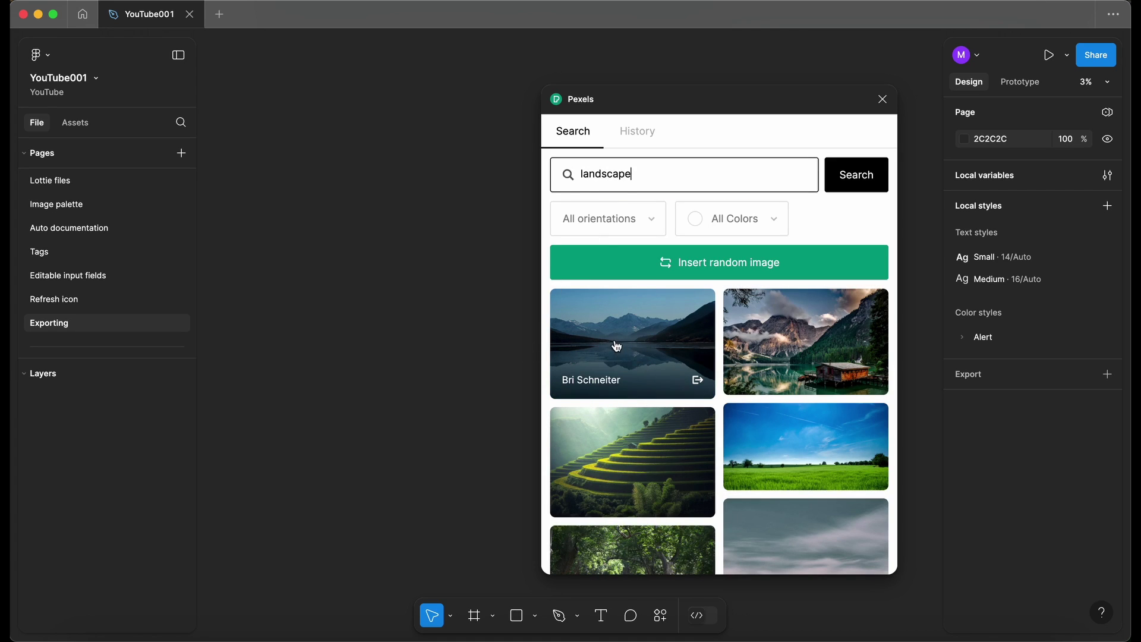
click(623, 343)
mouse_move(612, 451)
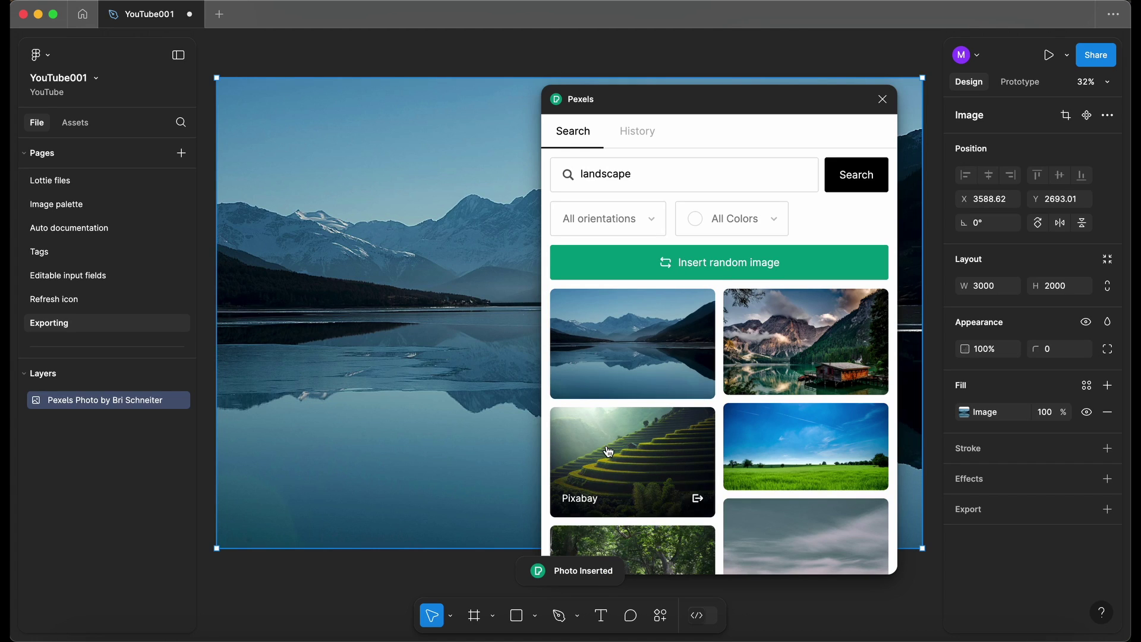
click(611, 451)
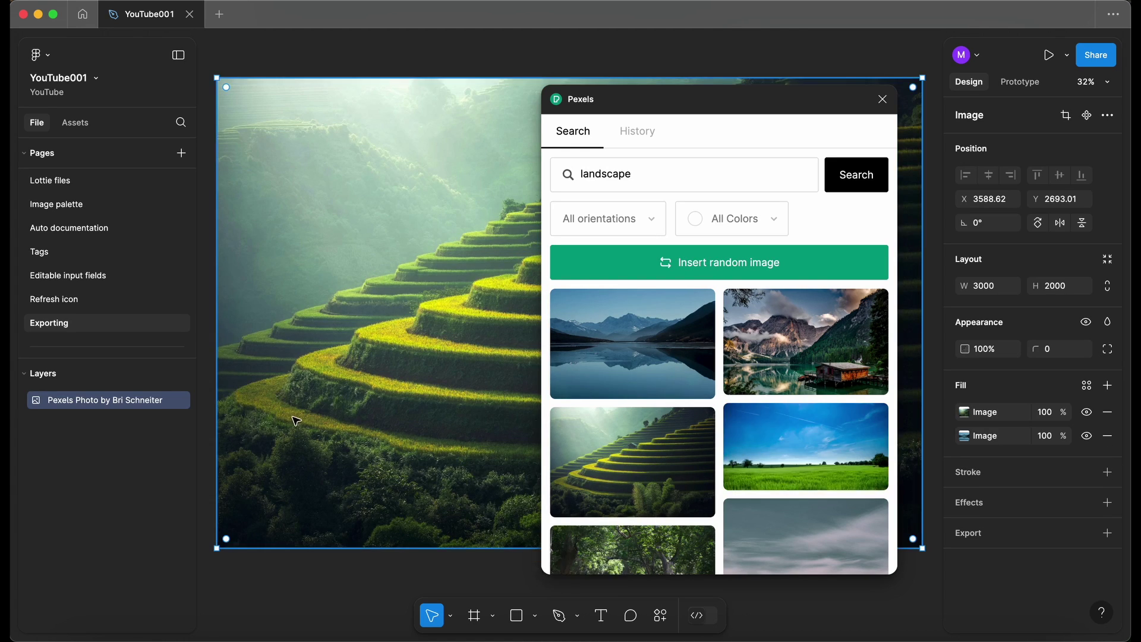
scroll(295, 421, down, 3)
click(369, 428)
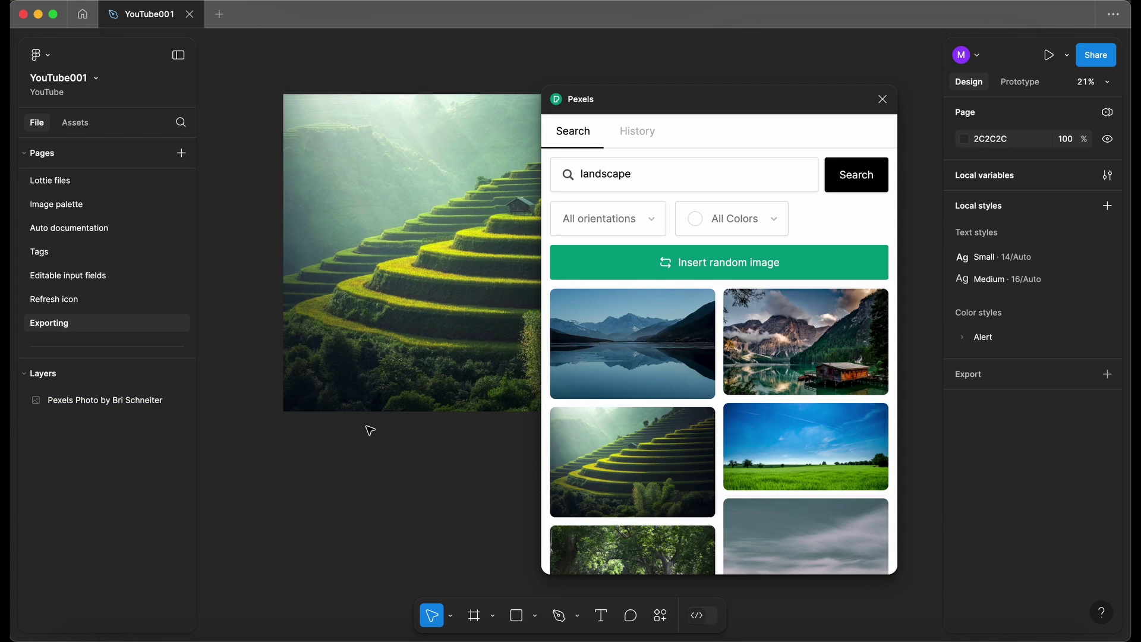
Place the lake photo as its own layer above the terraces photo and close Pexels
click(640, 320)
scroll(226, 223, down, 3)
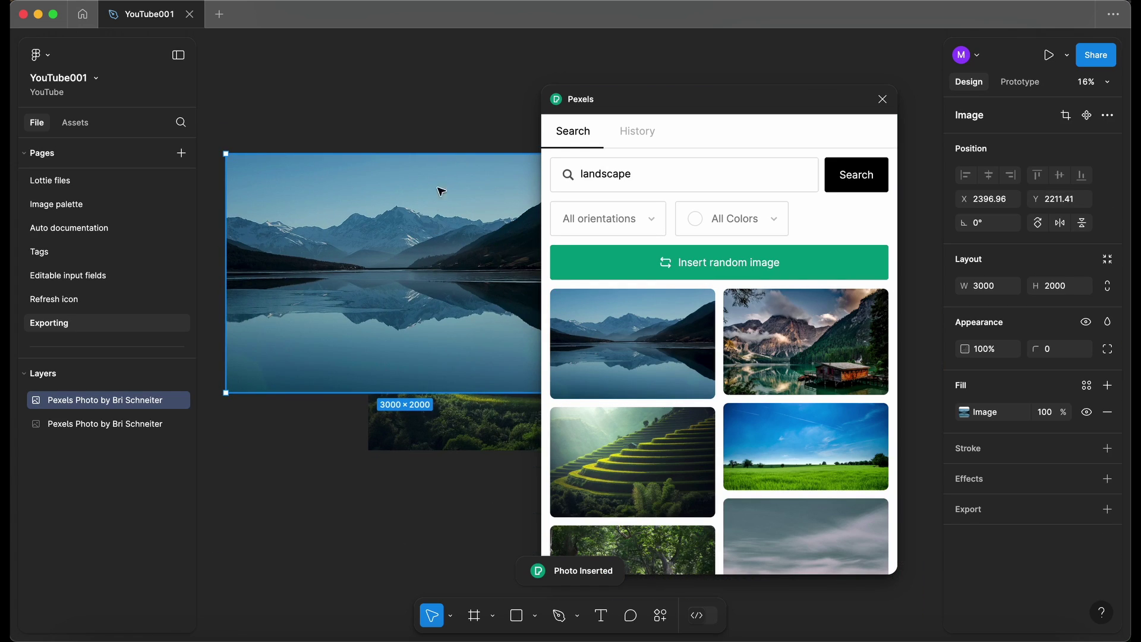
drag(441, 191, 464, 98)
click(882, 99)
drag(512, 176, 632, 65)
scroll(654, 295, up, 3)
Add a 1x JPG export at High quality to the lake photo and start exporting
click(655, 295)
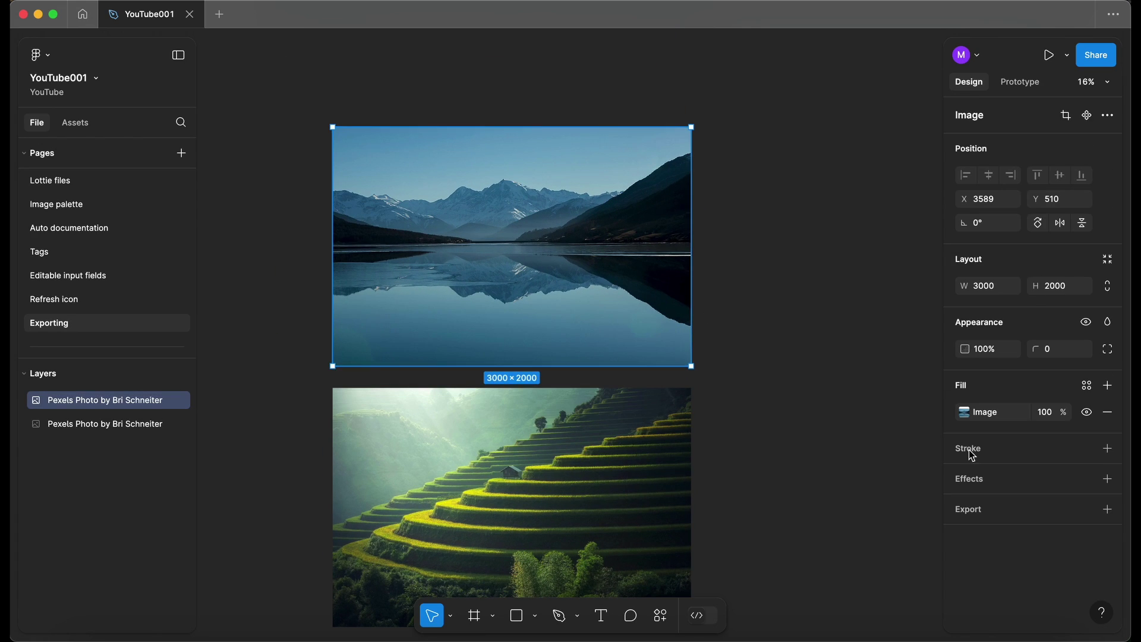
click(1107, 510)
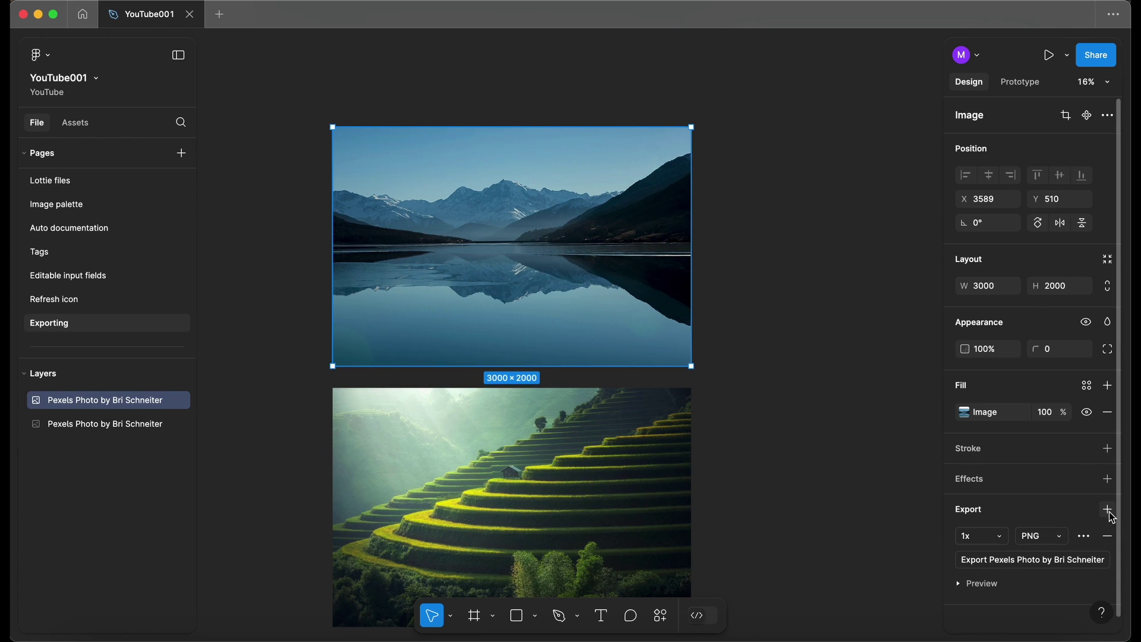
click(1058, 544)
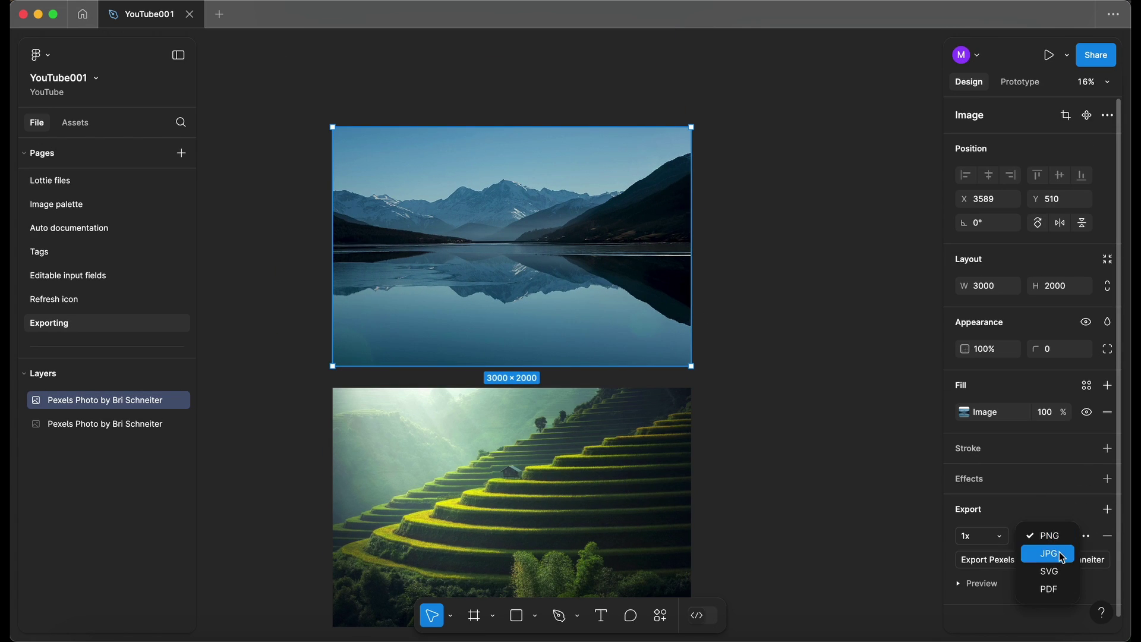
click(1059, 552)
click(1085, 537)
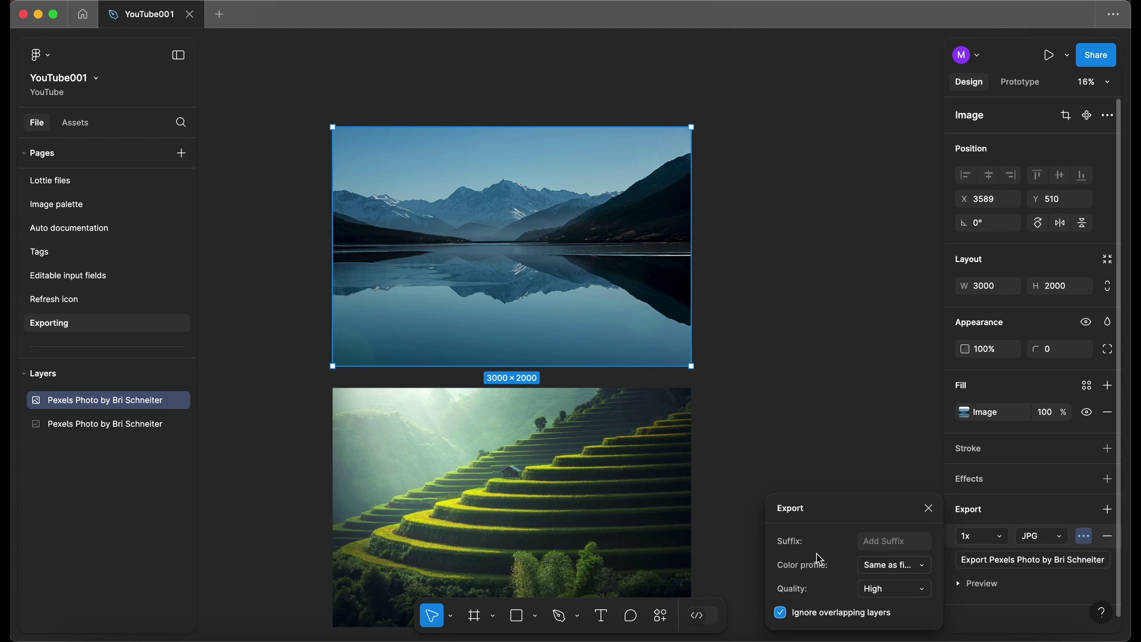
click(909, 387)
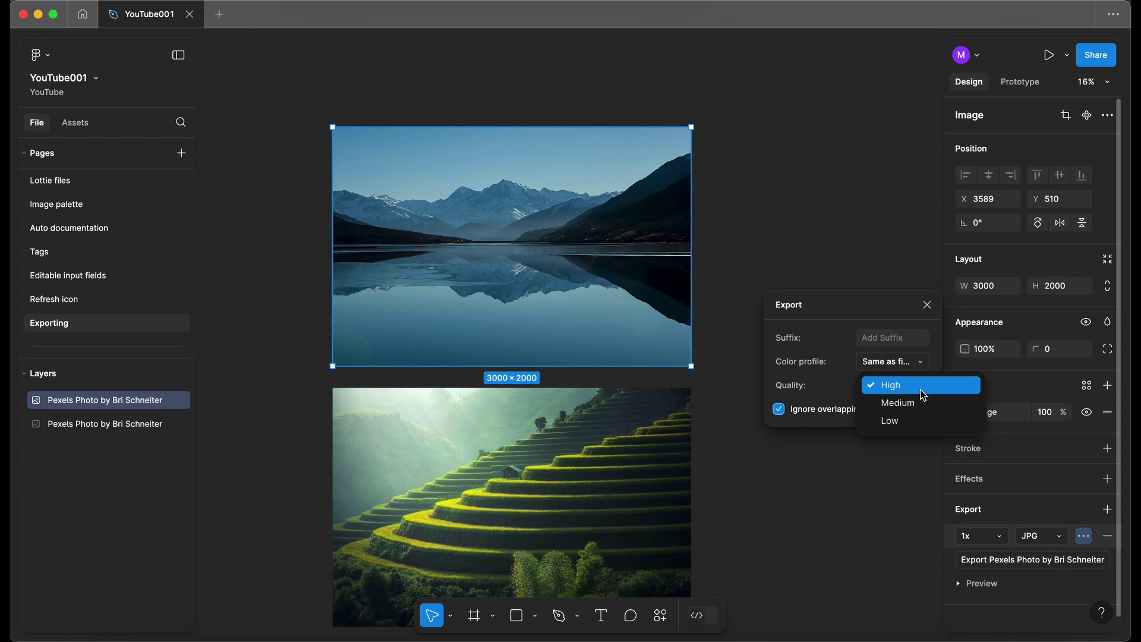
click(920, 390)
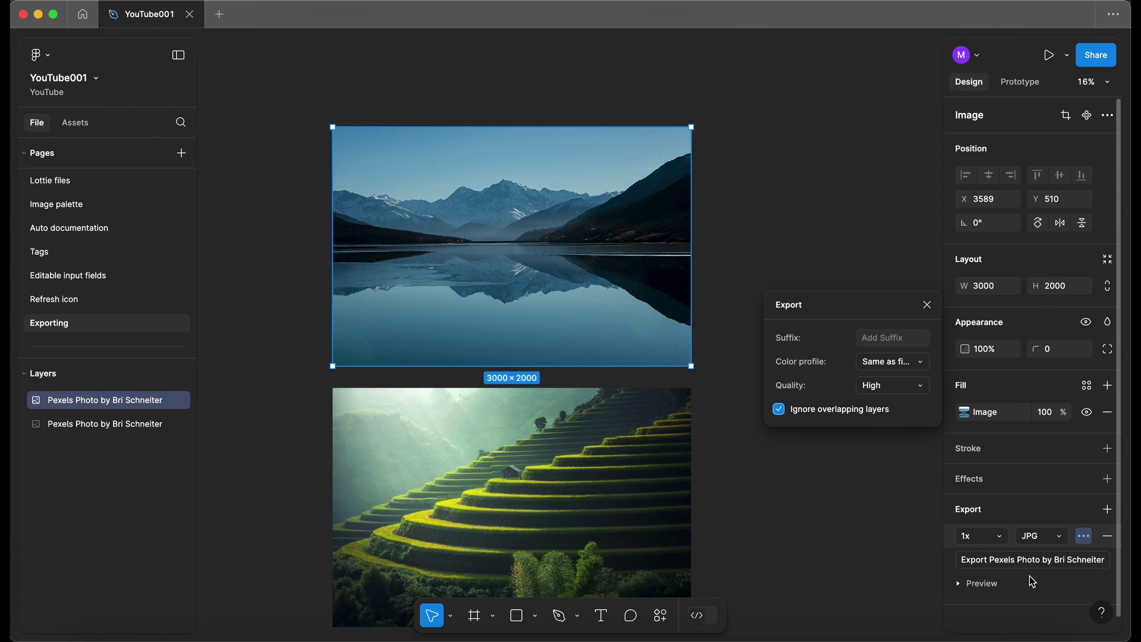
click(1085, 566)
click(1082, 561)
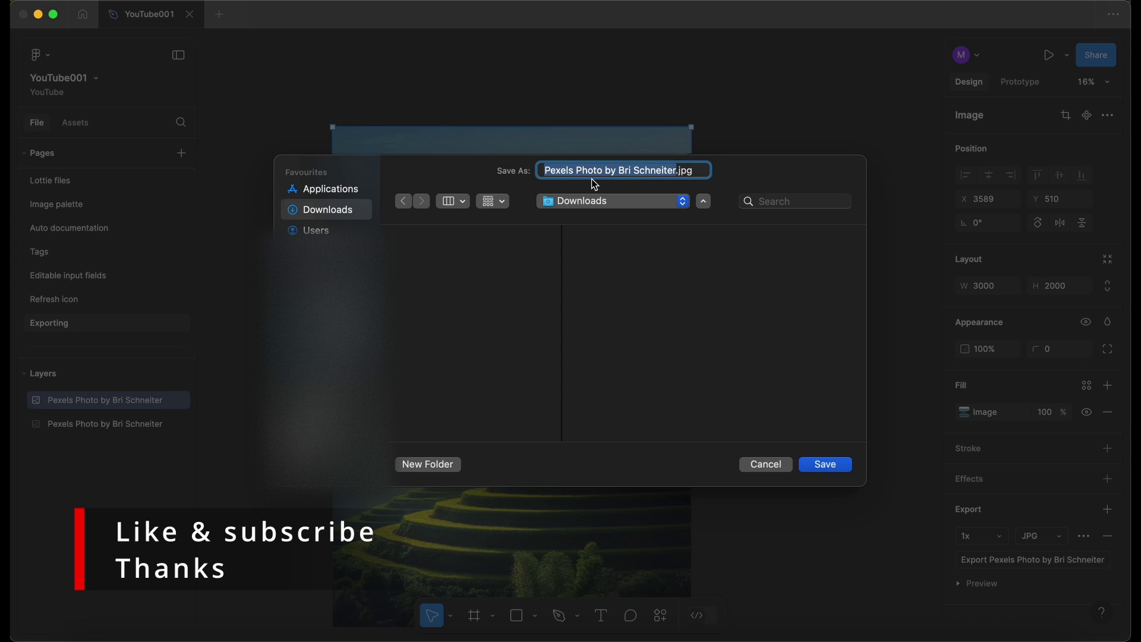
Save High.jpg to Downloads, then switch the JPG quality to Medium
text(High)
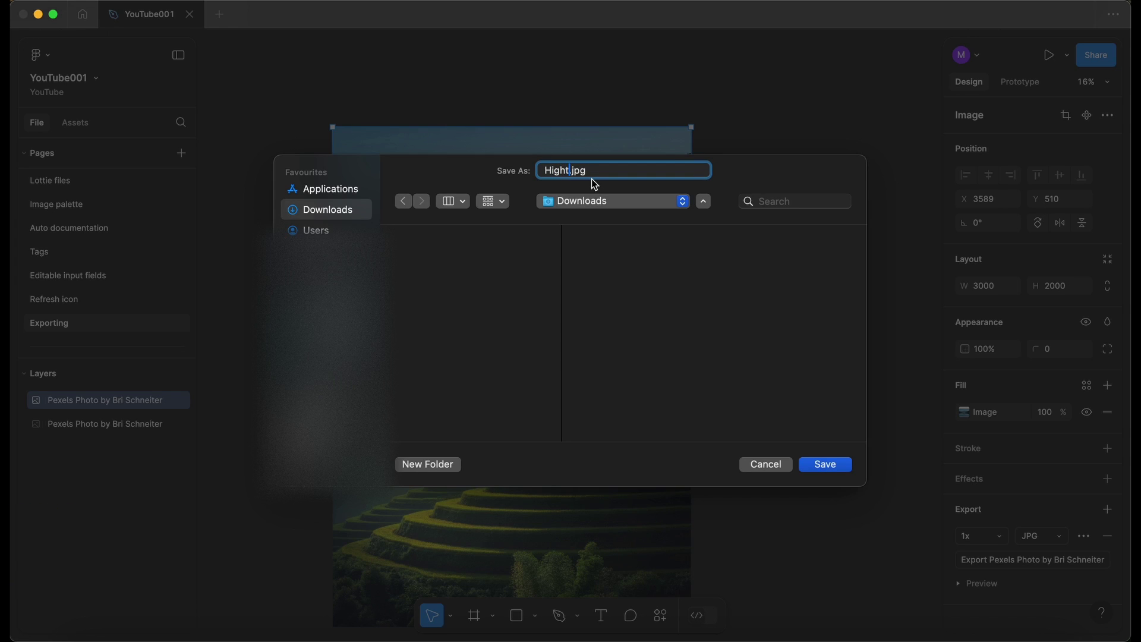
click(820, 464)
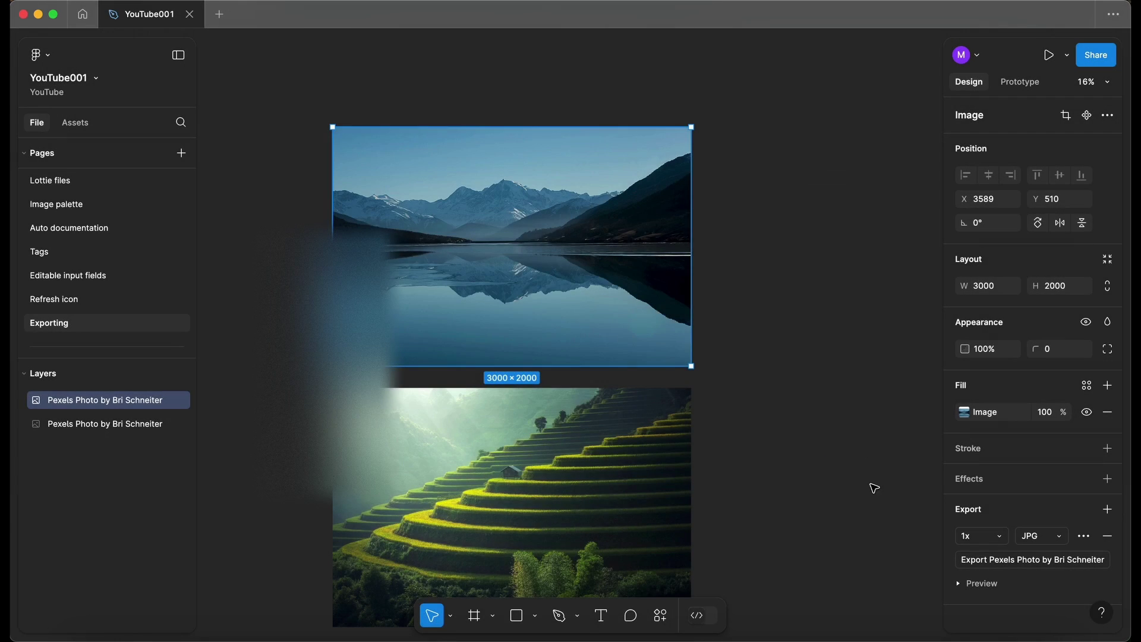
click(1084, 537)
click(908, 587)
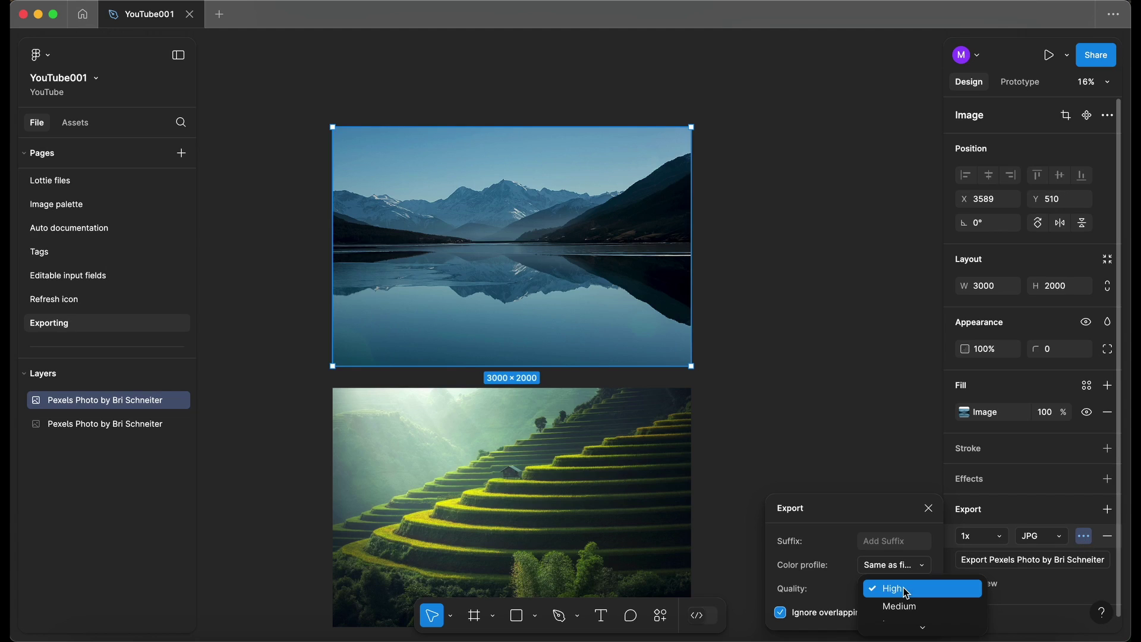
click(912, 609)
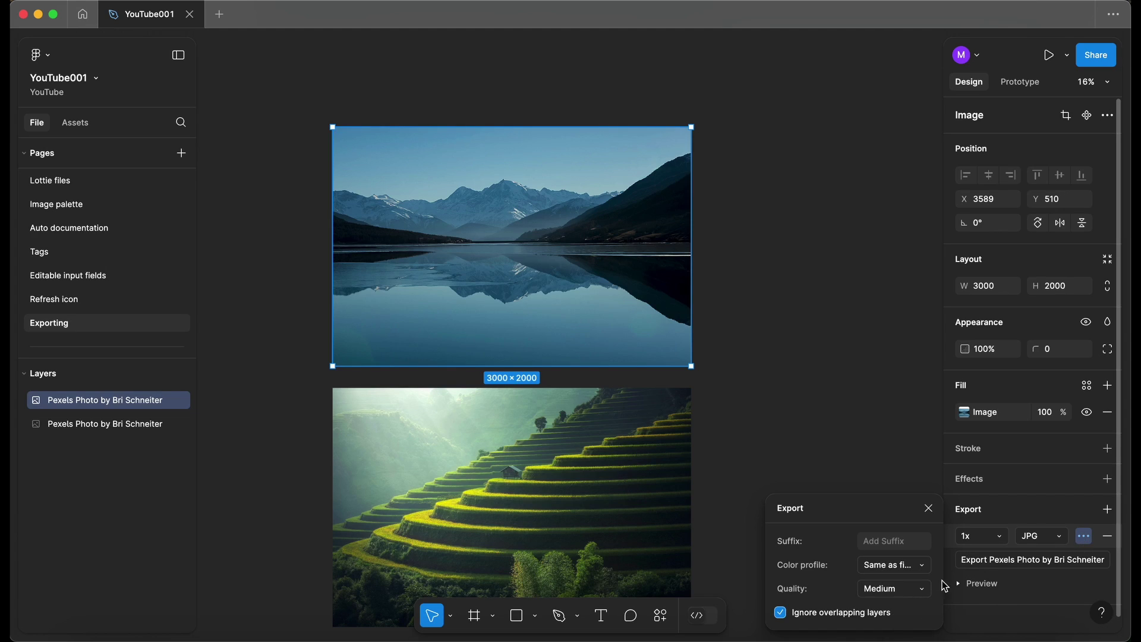
click(928, 508)
Export the Medium-quality lake photo as Medium.jpg
click(1031, 560)
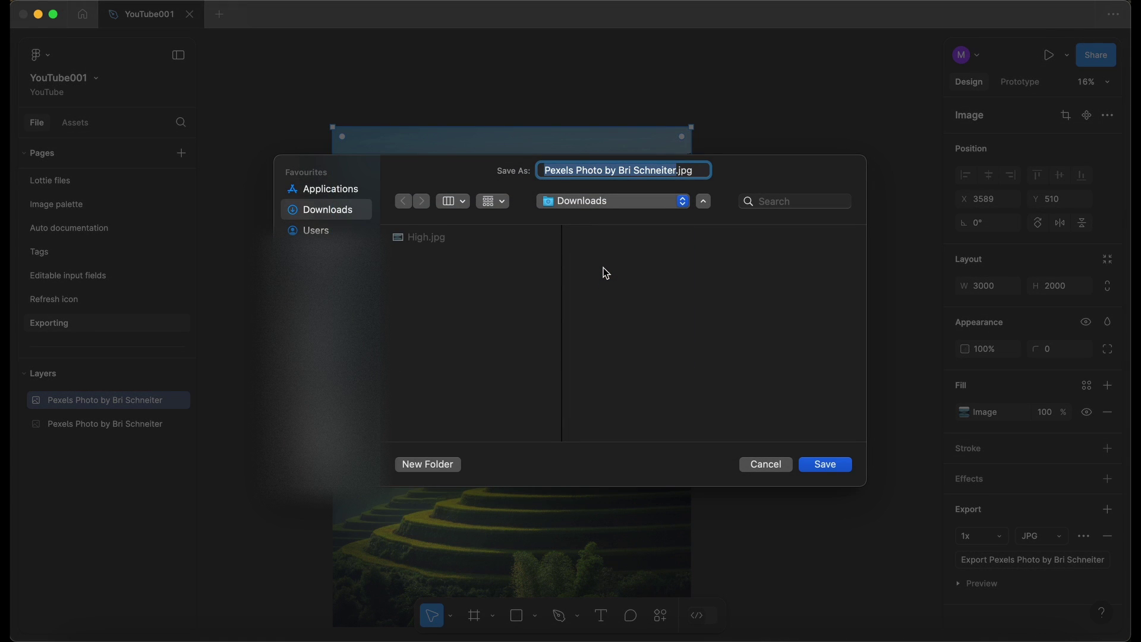
text(Mediun)
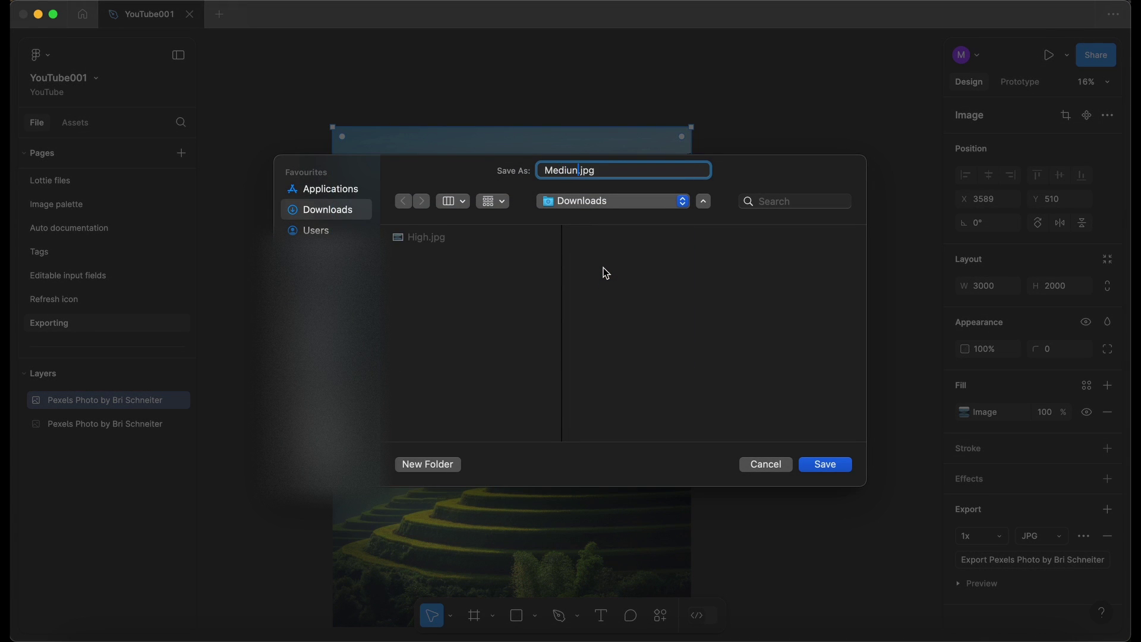
key(BackSpace)
text(m)
key(Return)
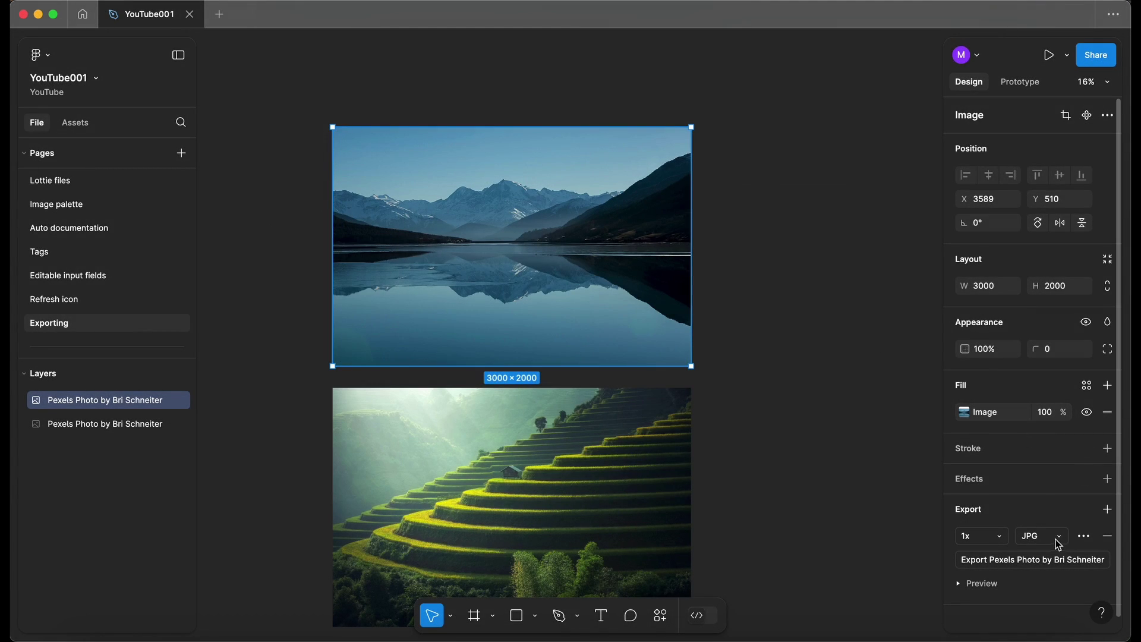
Switch the lake photo's JPG quality to Low and save it as Low.jpg
click(1083, 536)
click(894, 588)
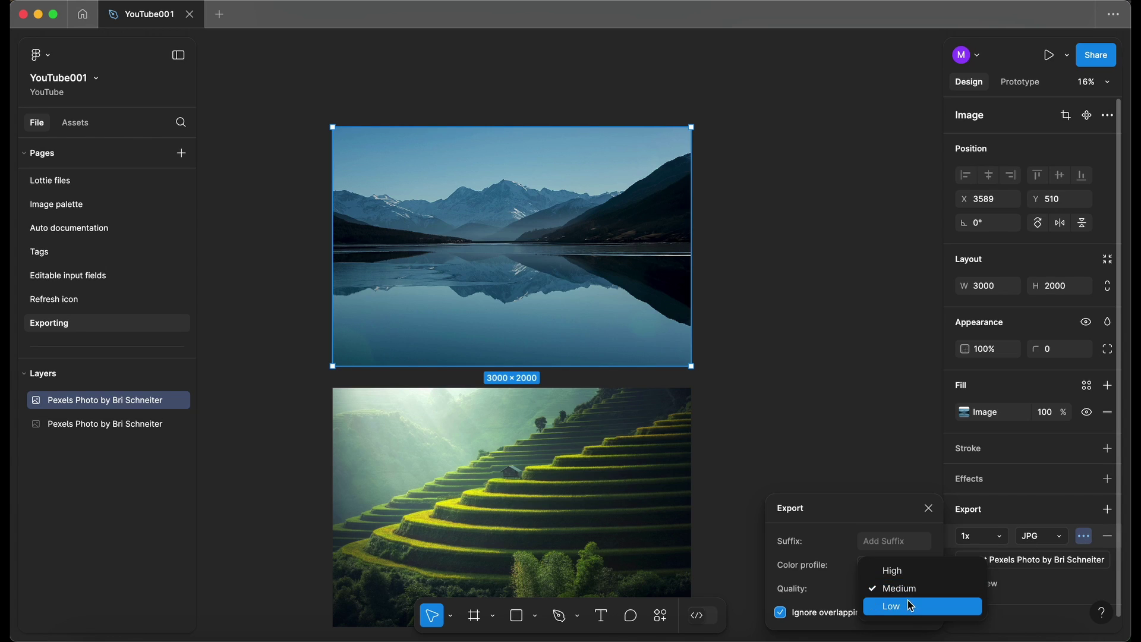
click(910, 604)
click(1052, 567)
click(1065, 567)
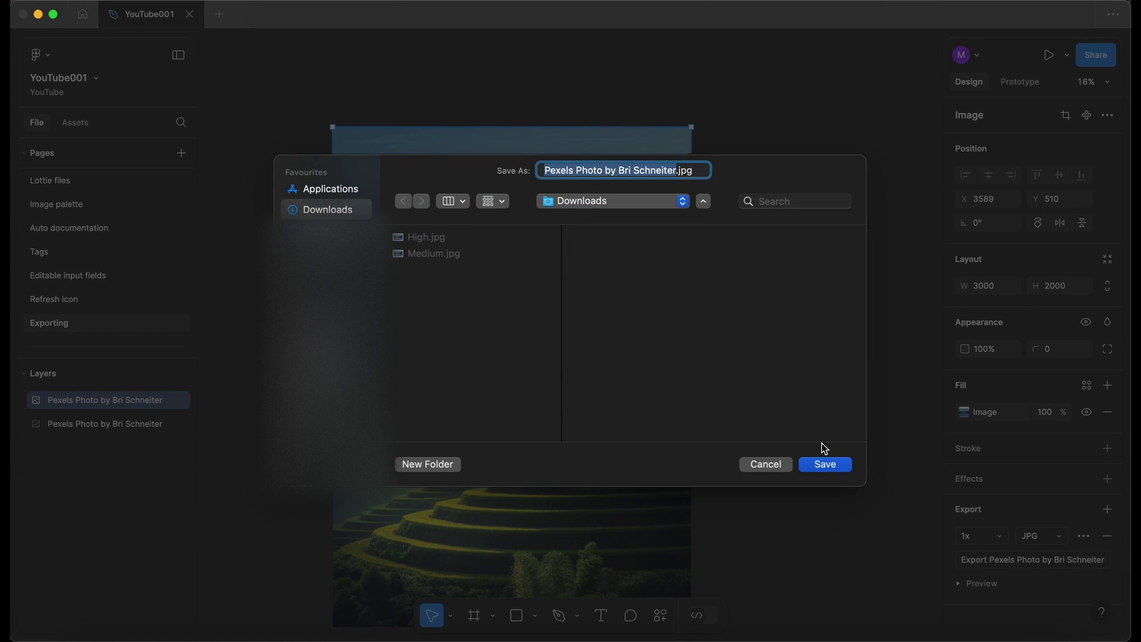
text(Low)
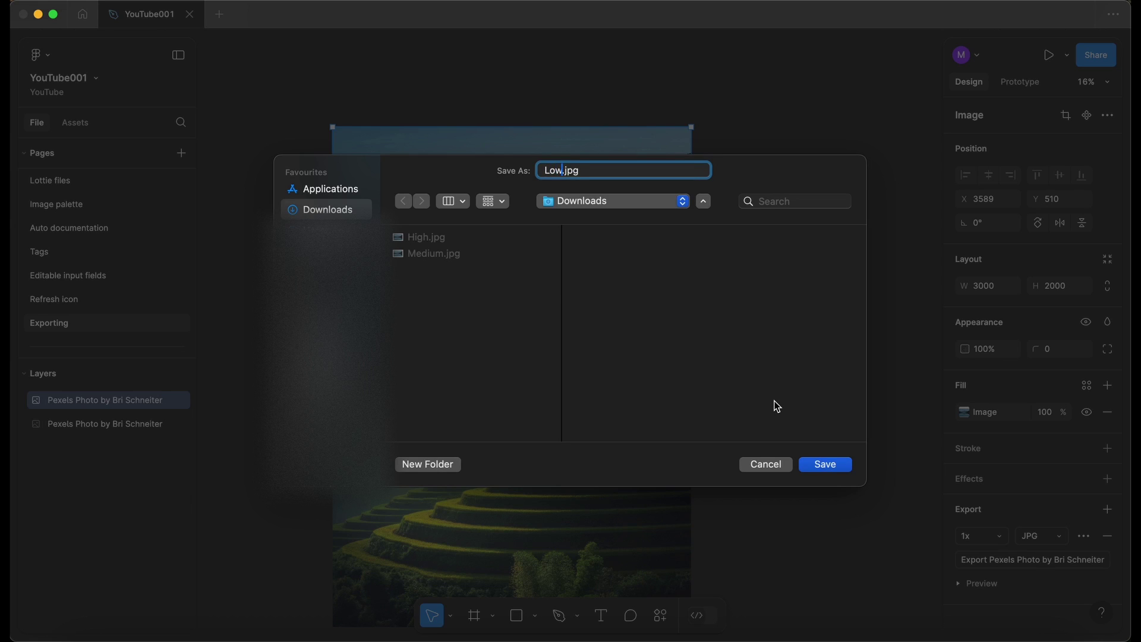
click(842, 467)
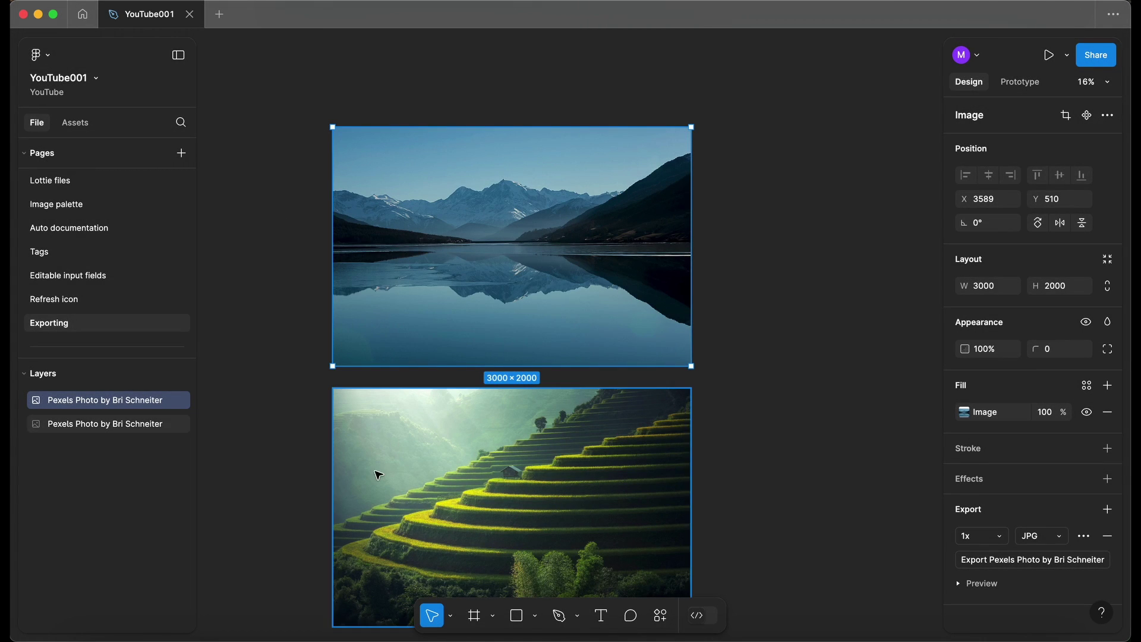
Open the Downloads folder in Finder from the Dock's Downloads stack
click(868, 628)
click(874, 466)
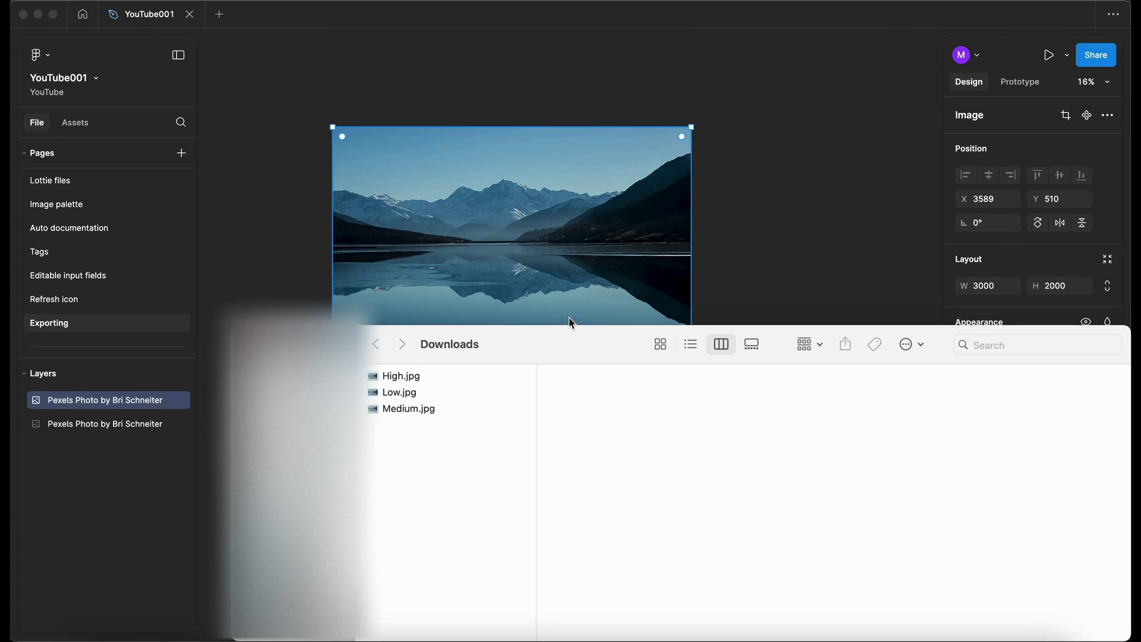
drag(570, 322, 502, 214)
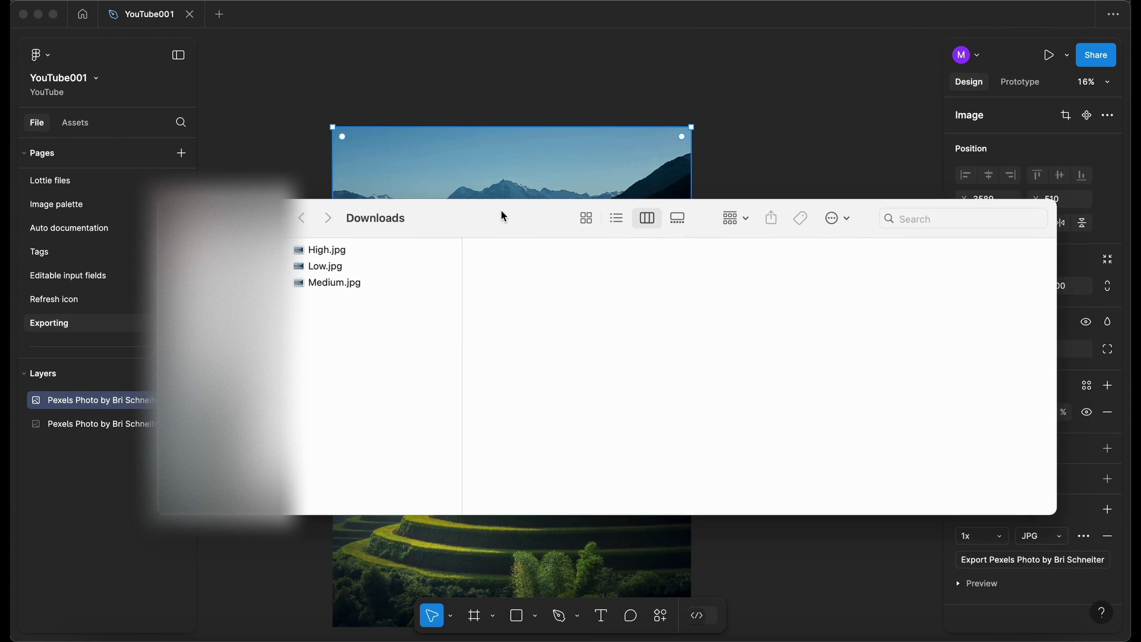
Read the sizes: High.jpg 1.9 MB, Medium.jpg 1.4 MB, Low.jpg 909 KB
click(343, 255)
scroll(647, 429, down, 5)
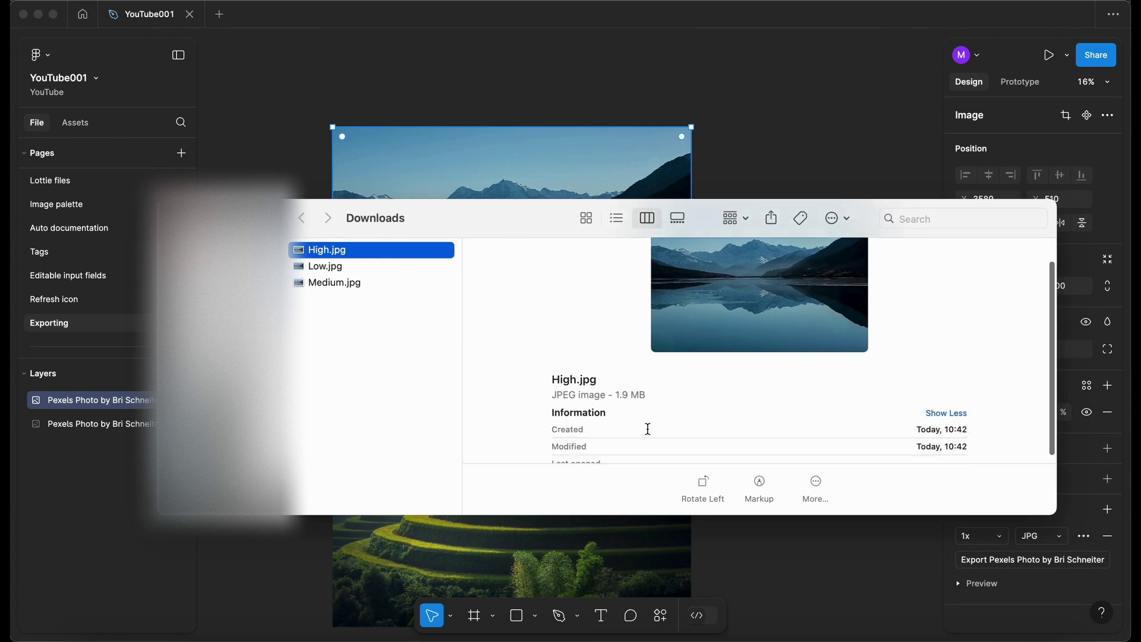
scroll(647, 429, up, 2)
scroll(647, 429, up, 4)
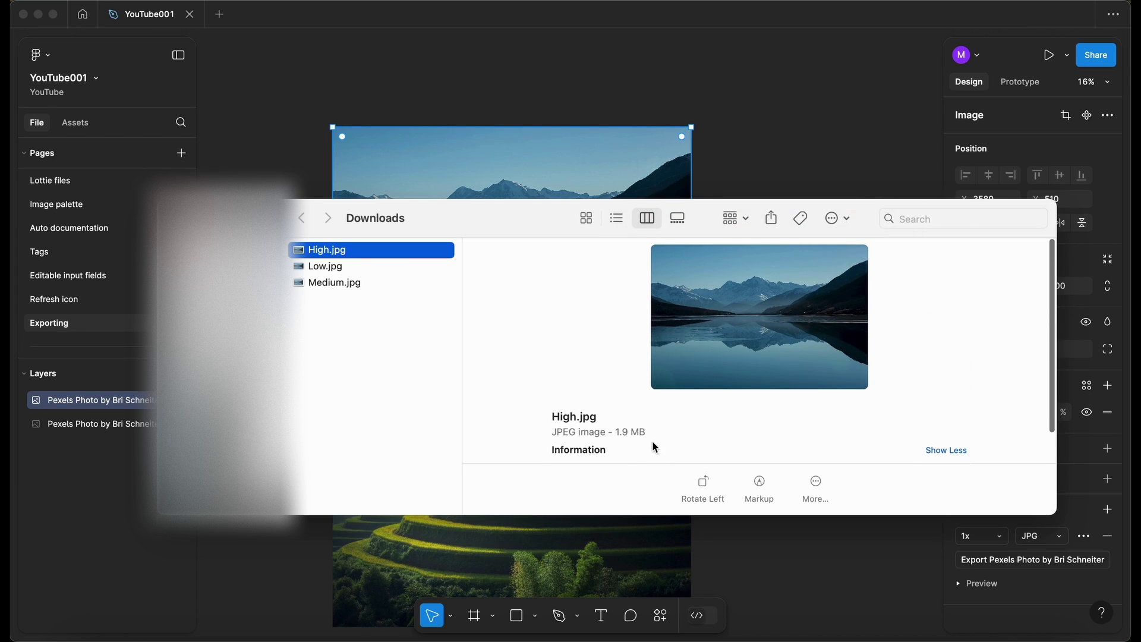
click(353, 284)
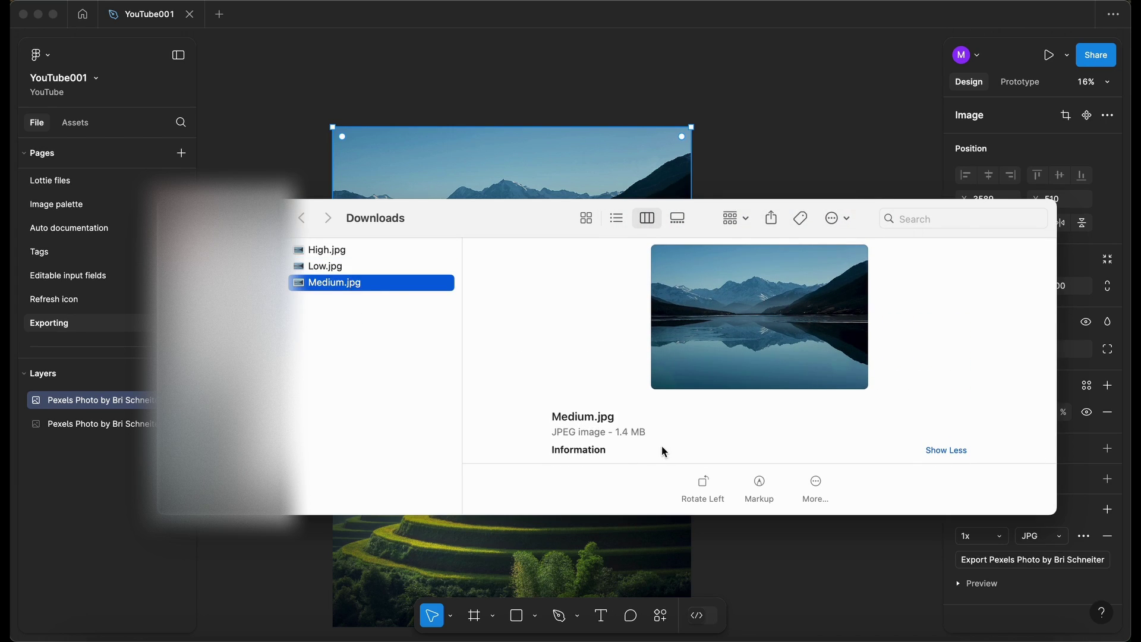
click(362, 266)
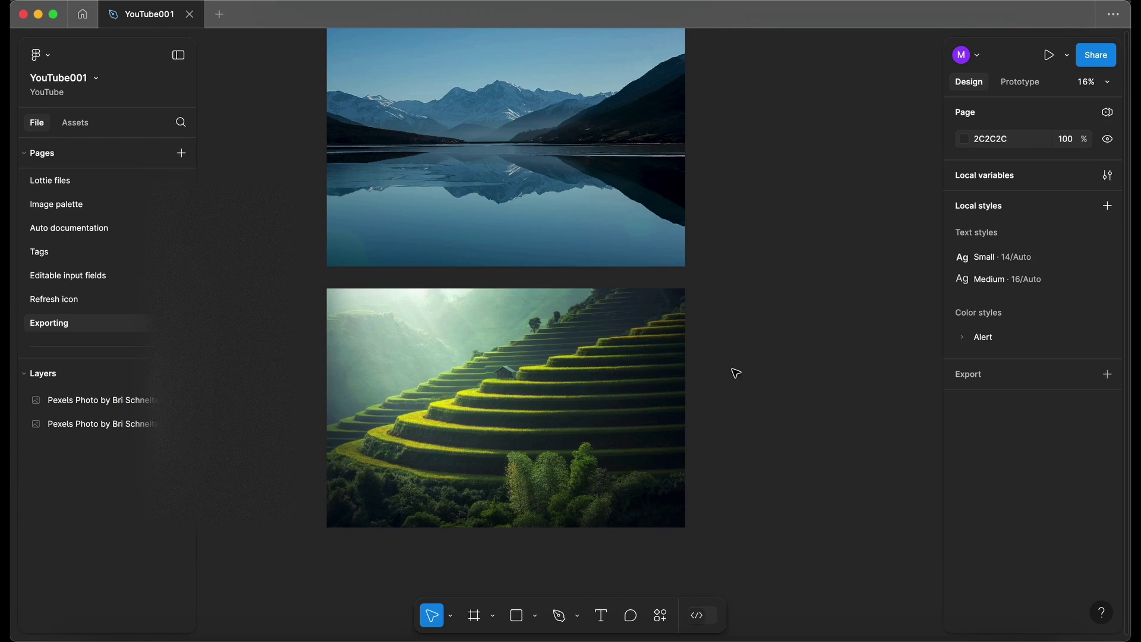
Add a PDF export at High quality to the terraced rice field photo
click(648, 369)
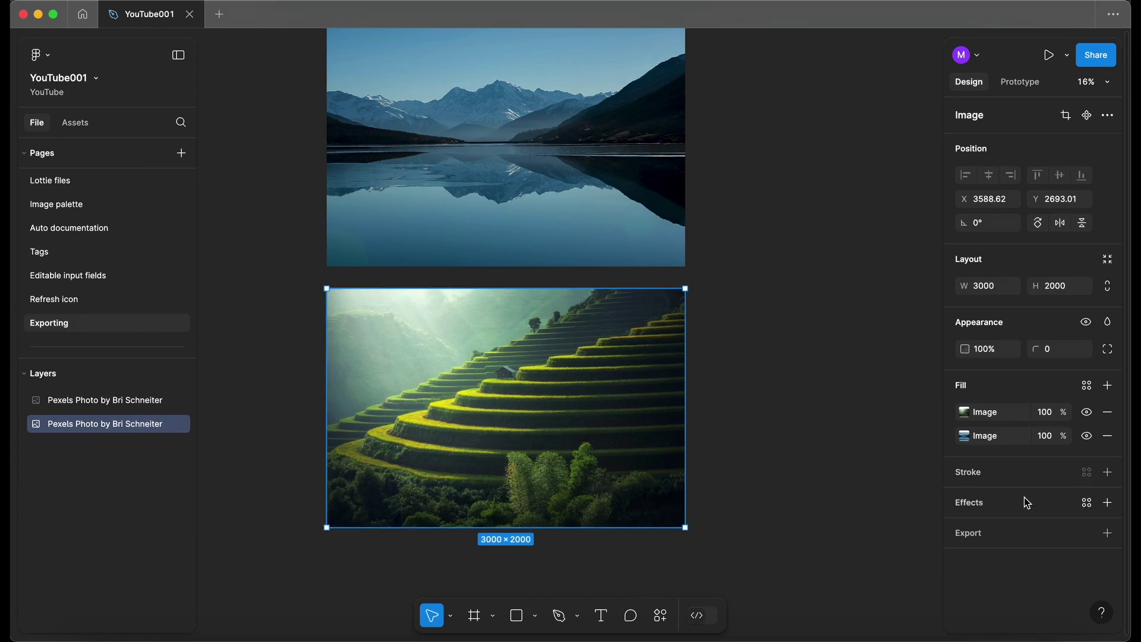
click(1107, 533)
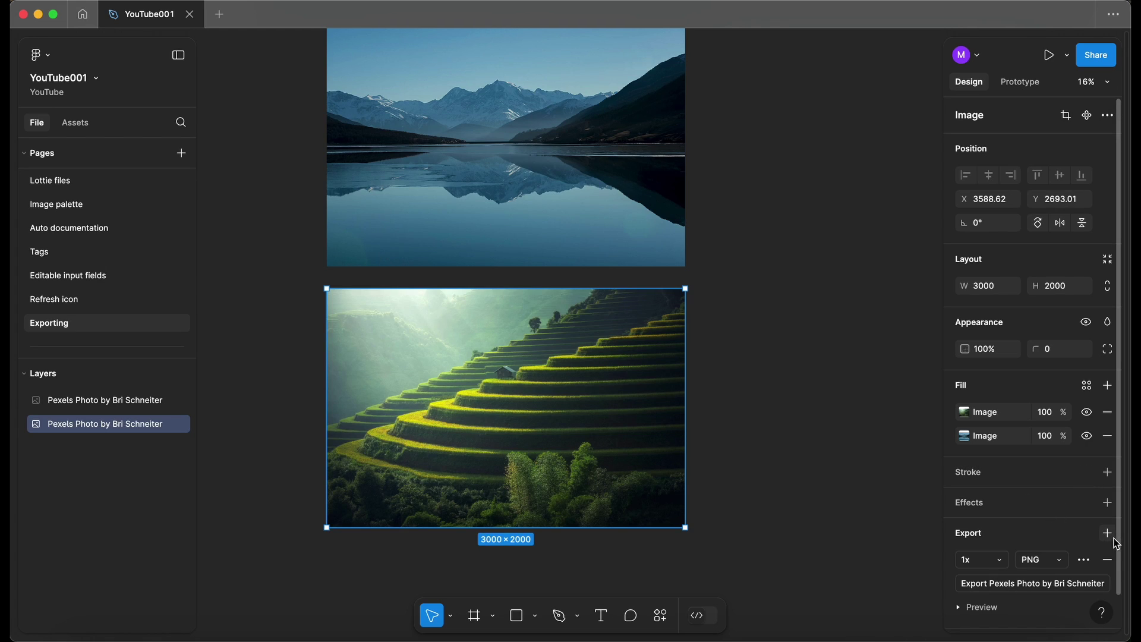
click(1058, 560)
click(1061, 612)
click(1084, 560)
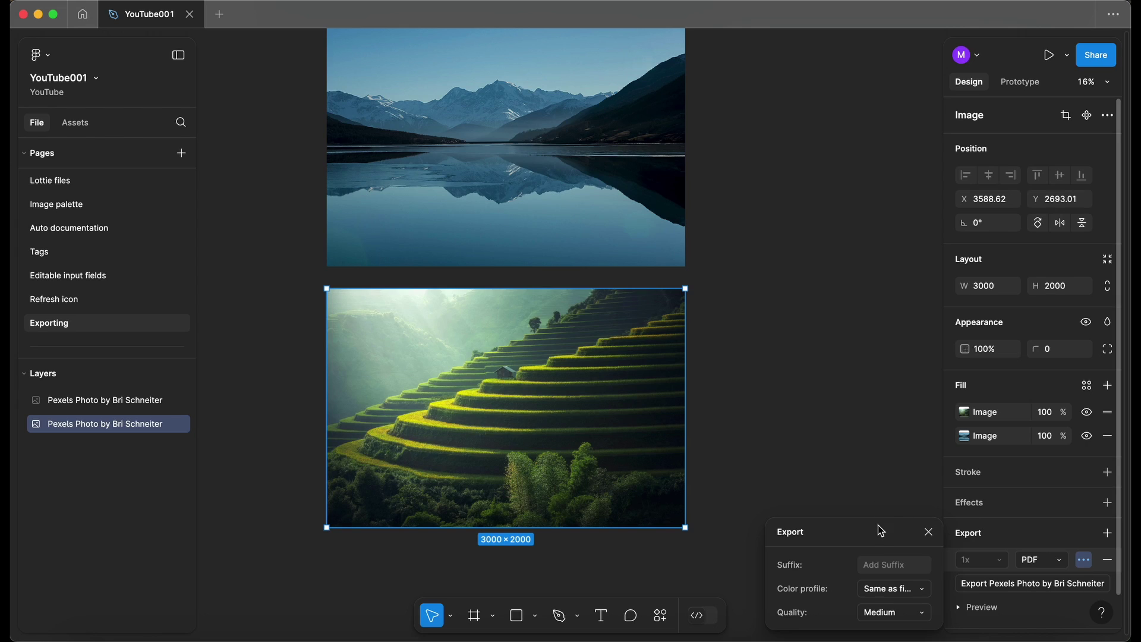
drag(877, 528, 881, 325)
click(905, 410)
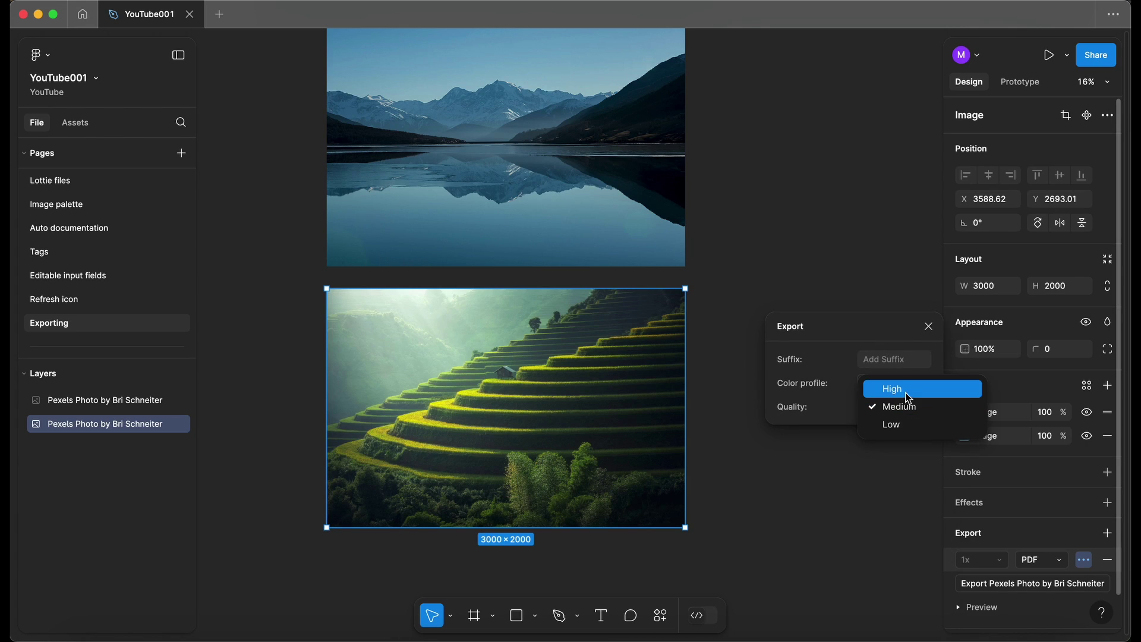
click(905, 390)
Export the High-quality PDF as PDFHigh.pdf
click(1022, 585)
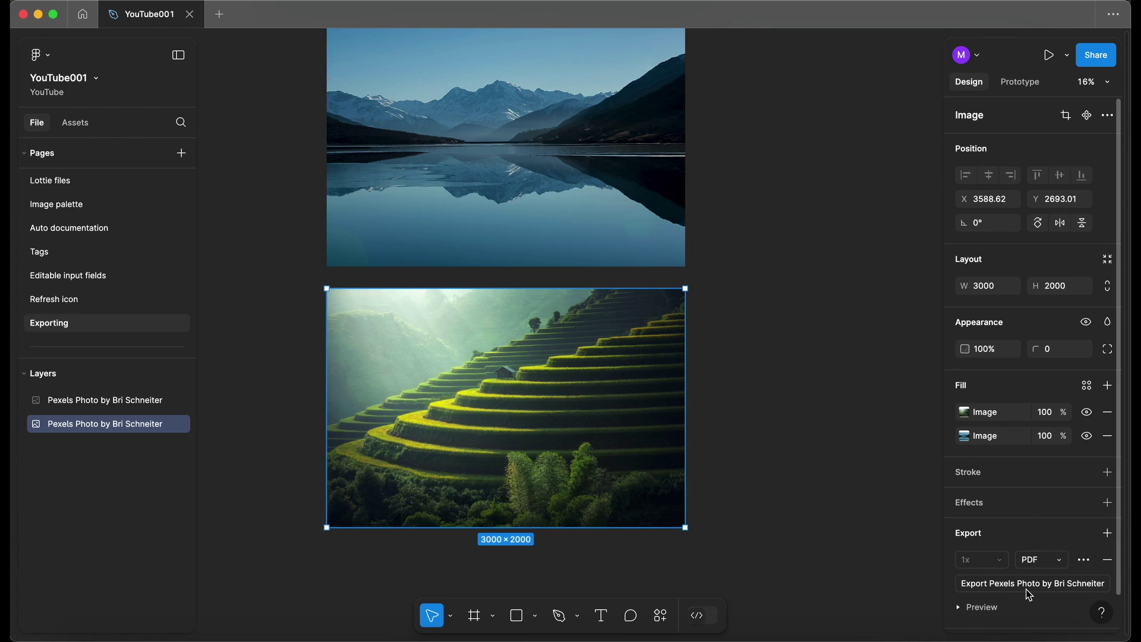
key(BackSpace)
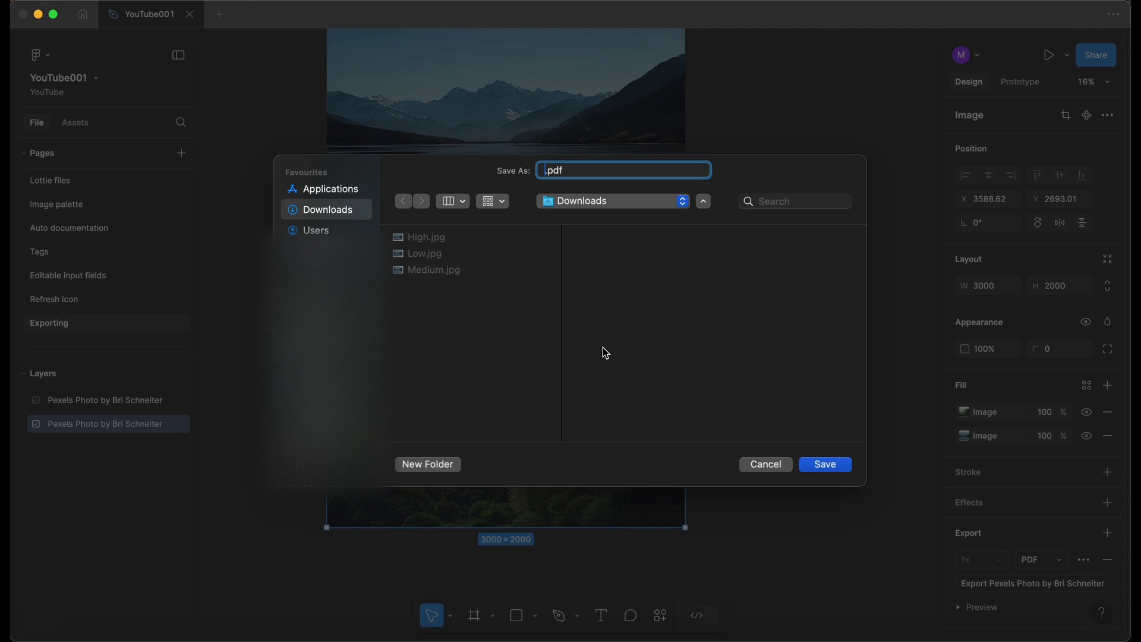
text(PDFHigh)
key(Return)
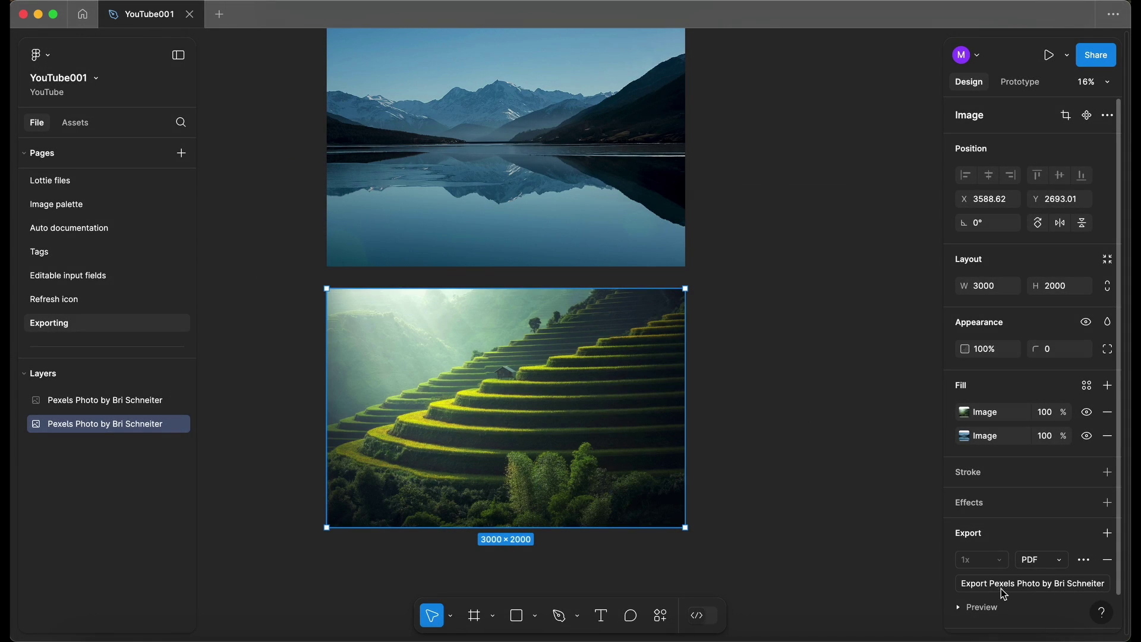
Set PDF quality to Medium and export it as PDFMedium.pdf
click(896, 616)
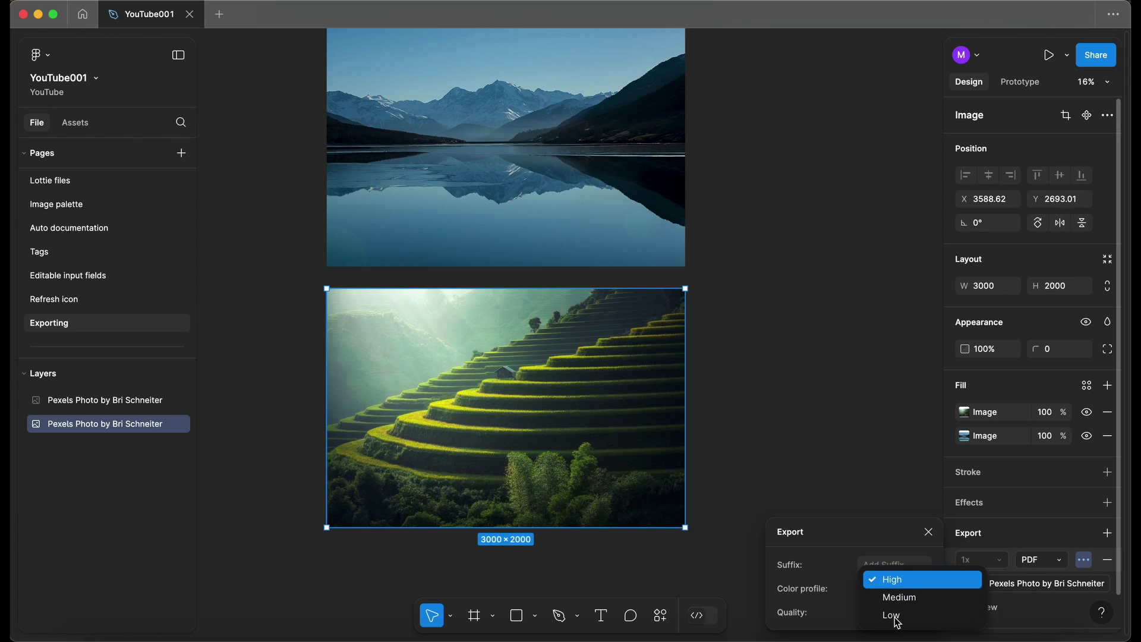
click(906, 601)
click(1064, 586)
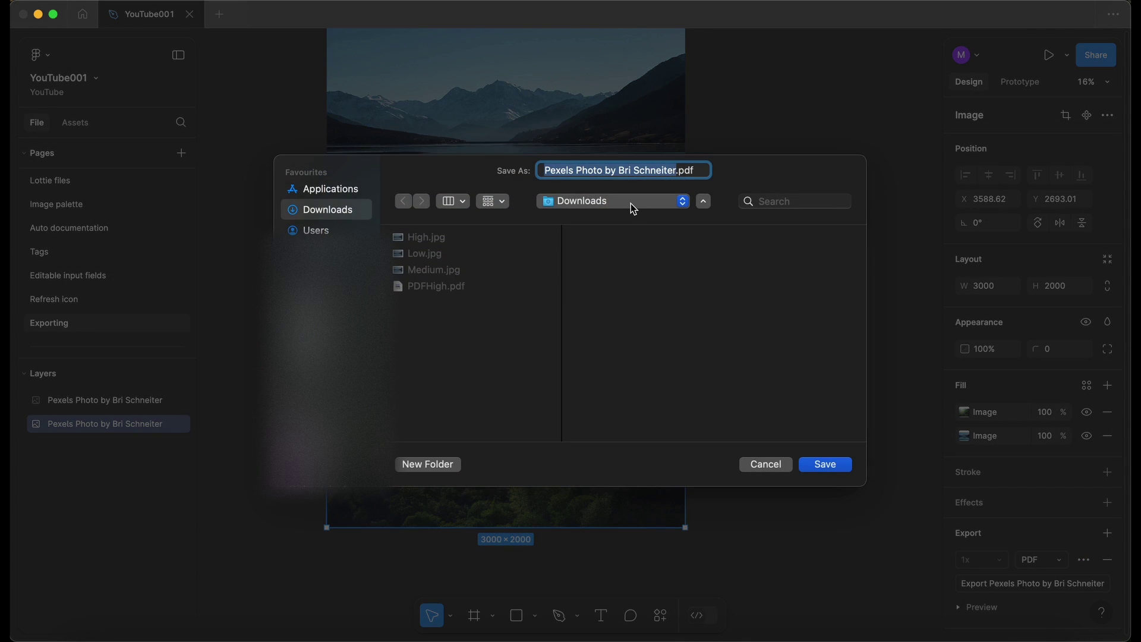
click(437, 286)
click(577, 172)
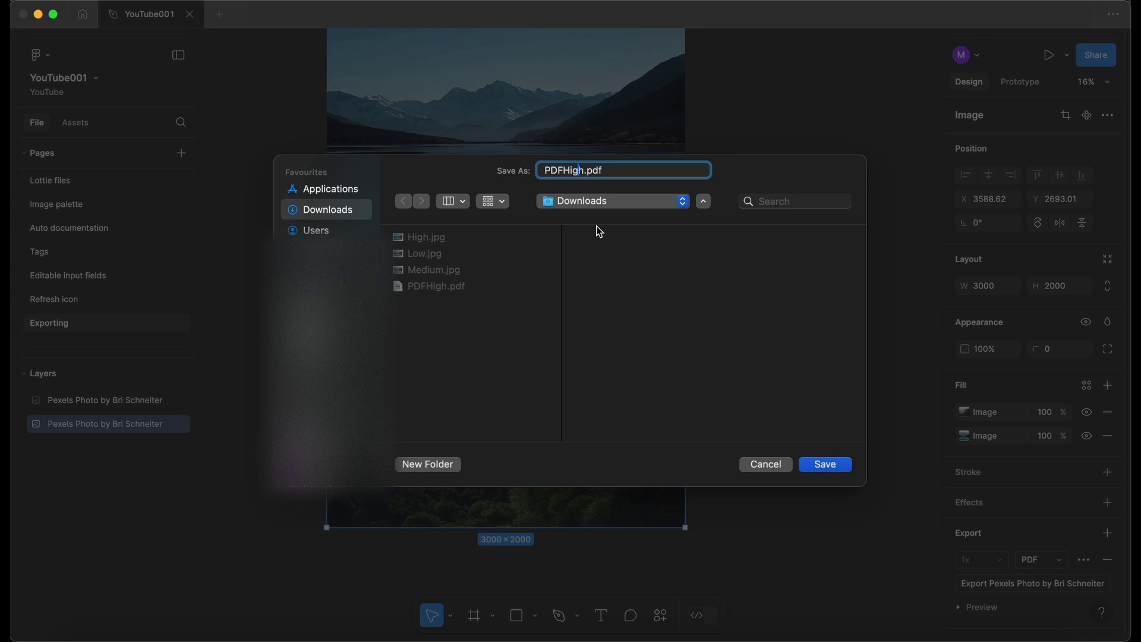
key(BackSpace)
key(BackSpace)
key(BackSpace)
key(BackSpace)
text(Medium)
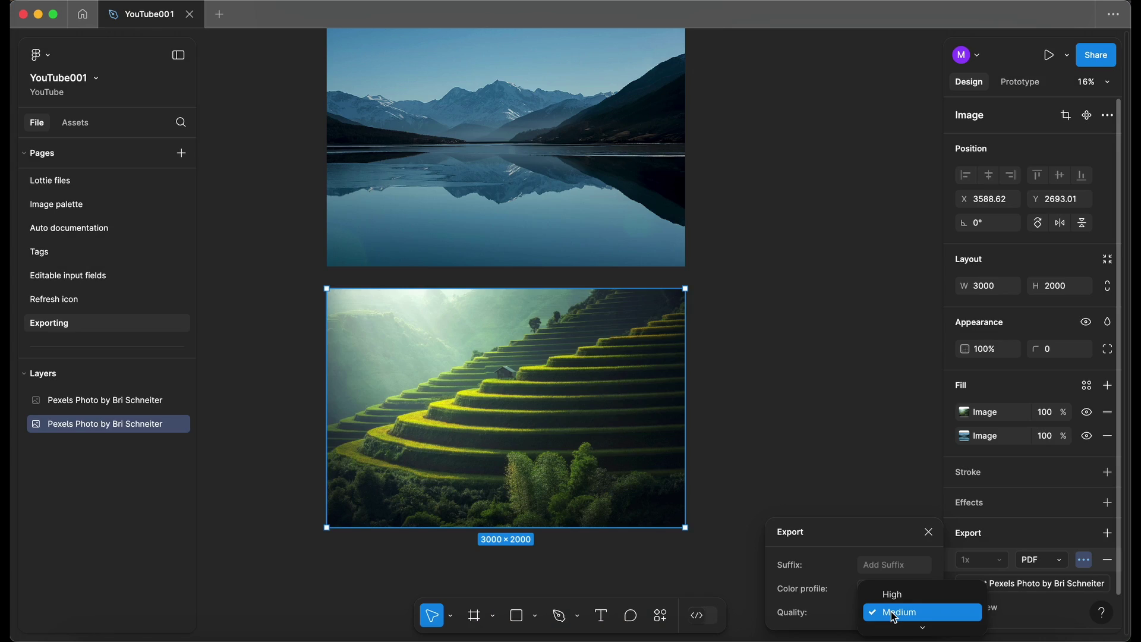
Set PDF quality to Low and save it as PDFLow.pdf
click(899, 618)
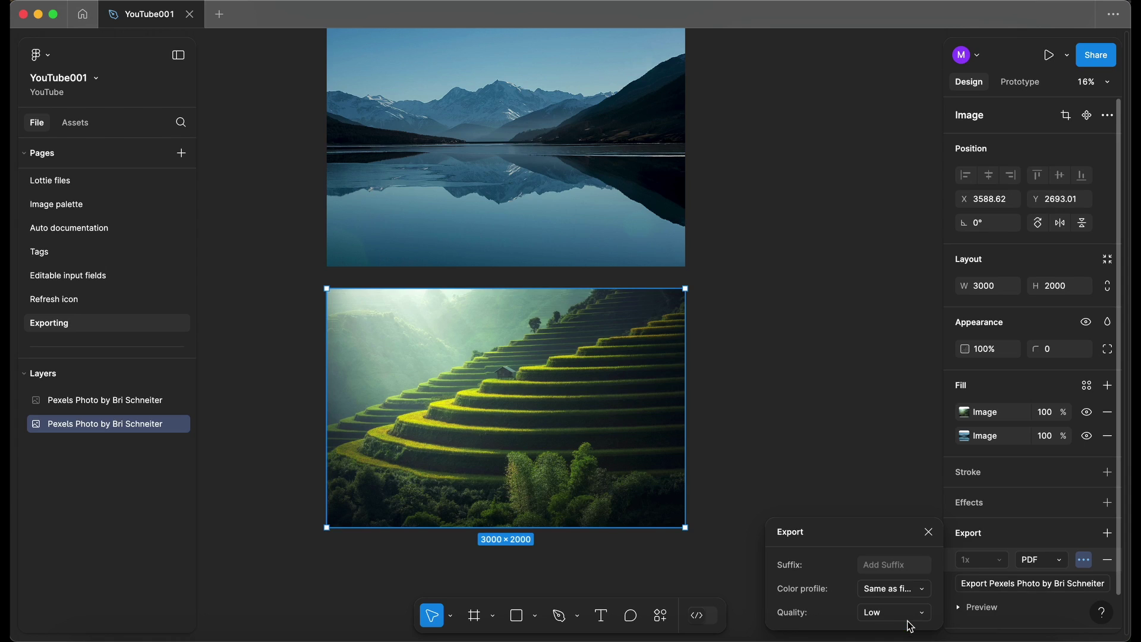
click(1065, 590)
click(1065, 590)
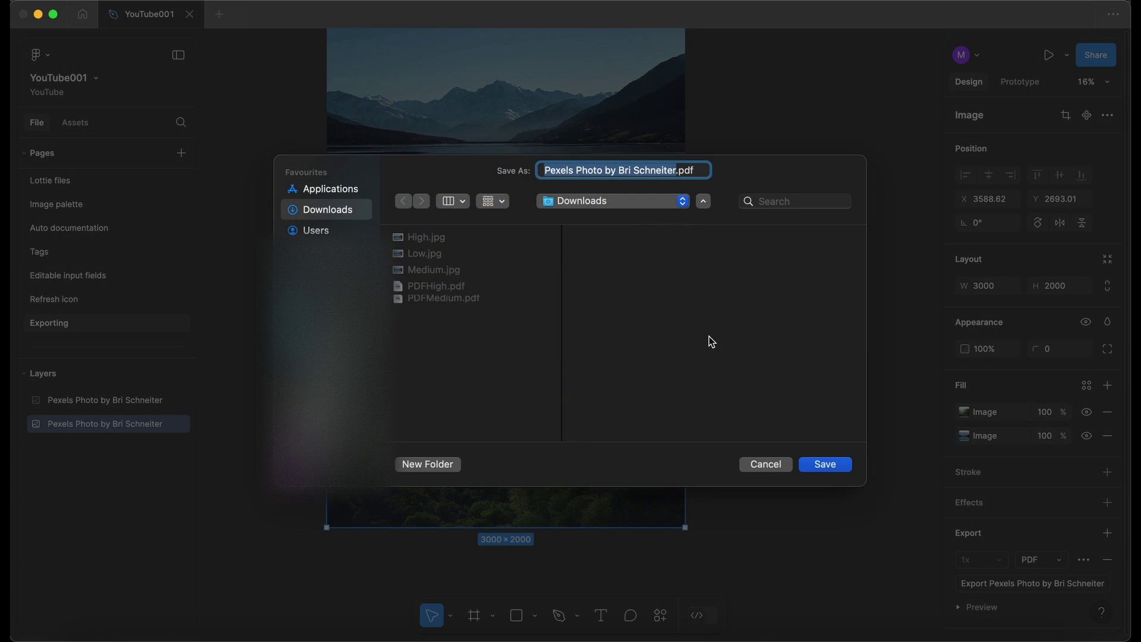
key(Return)
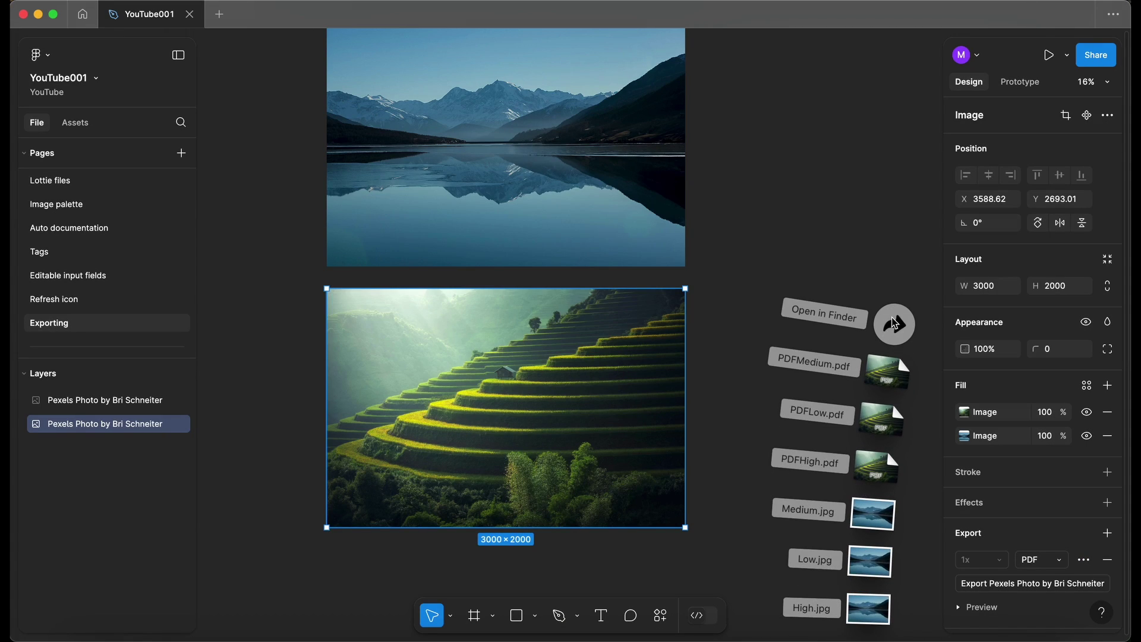
In Downloads, step through PDFHigh.pdf (5.7 MB), PDFMedium.pdf (447 KB) and PDFLow.pdf (360 KB)
click(893, 324)
click(346, 301)
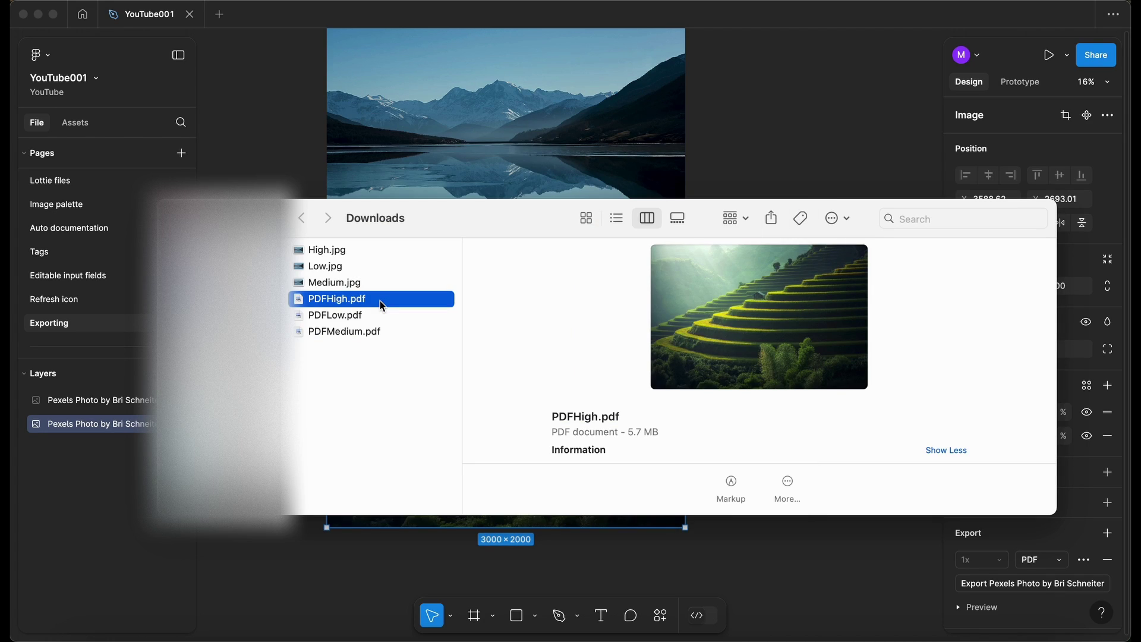
key(Down)
key(Down)
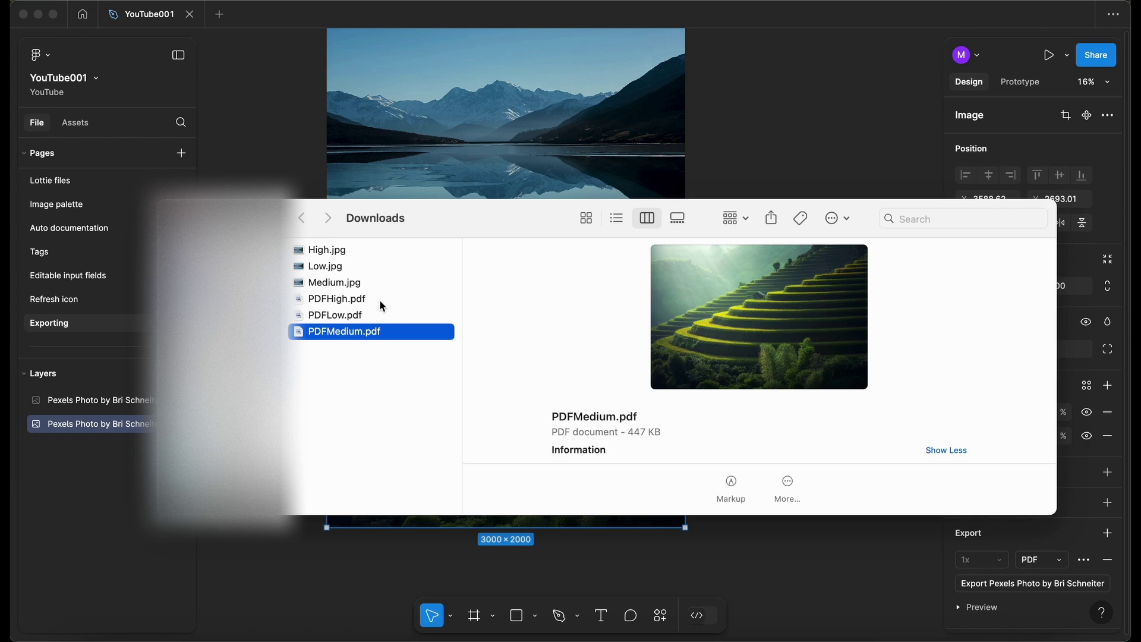
key(Up)
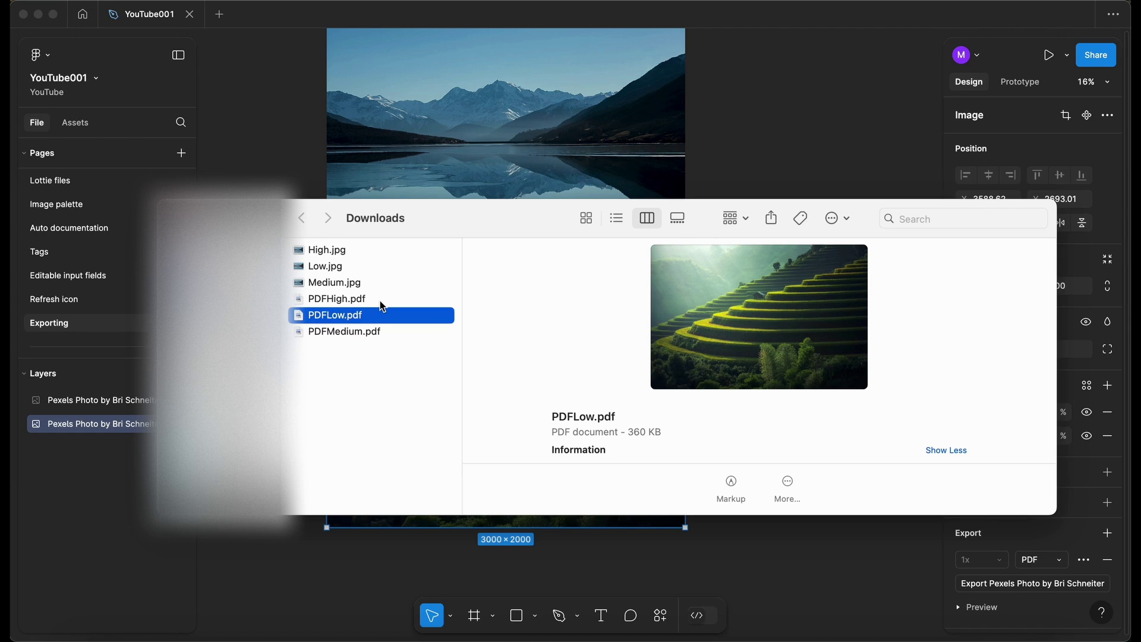